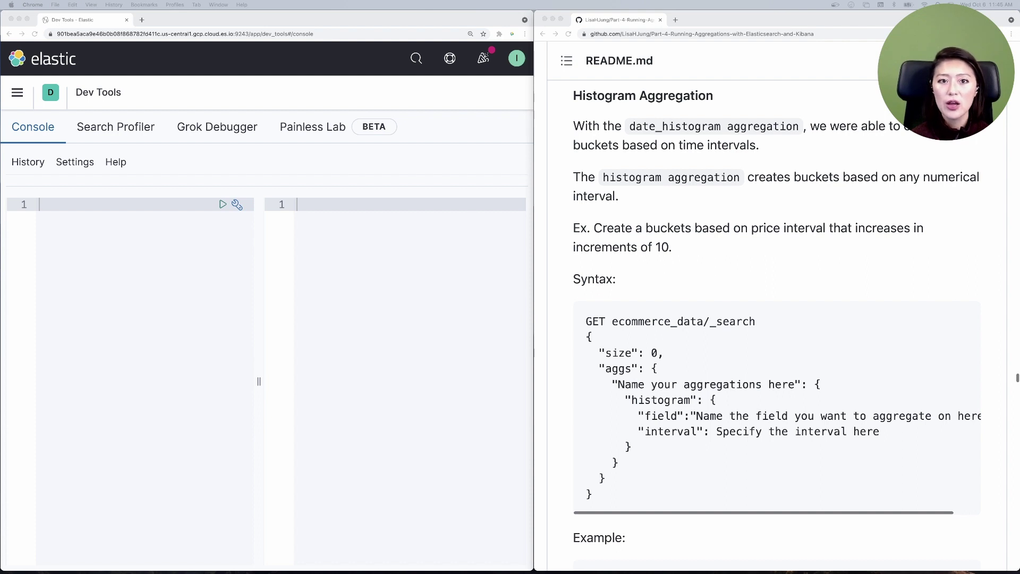
Review the README's histogram aggregation example, including its aggregation name, histogram type, field and interval
scroll(817, 417, "down", 6)
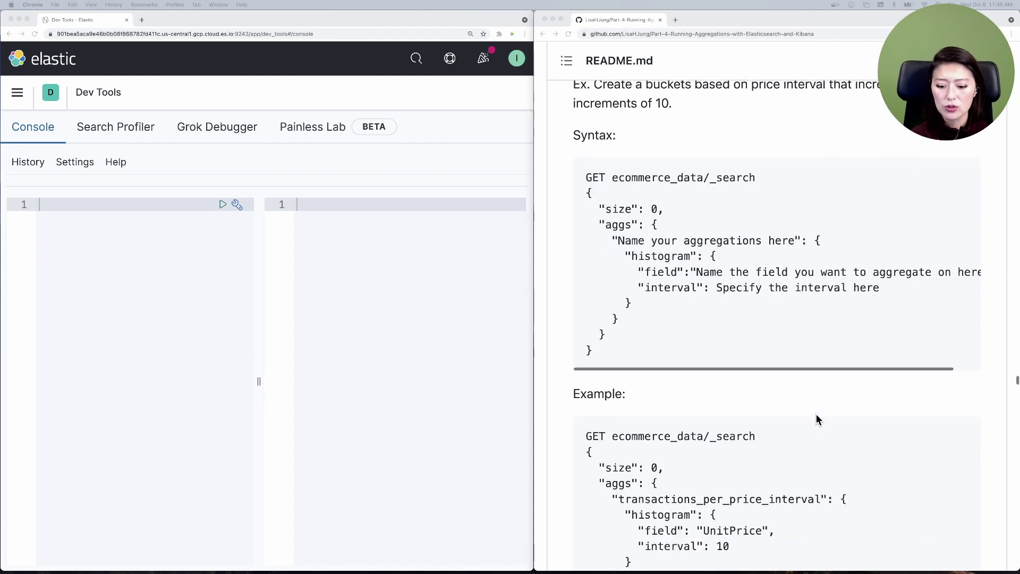
scroll(816, 417, "down", 3)
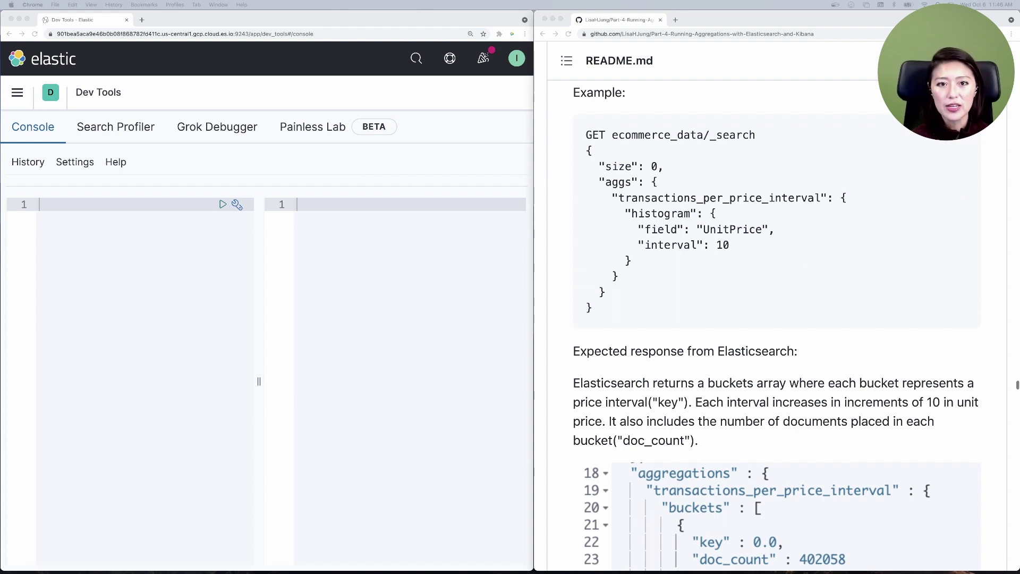
left_click(608, 198)
left_click_drag(608, 197, 826, 199)
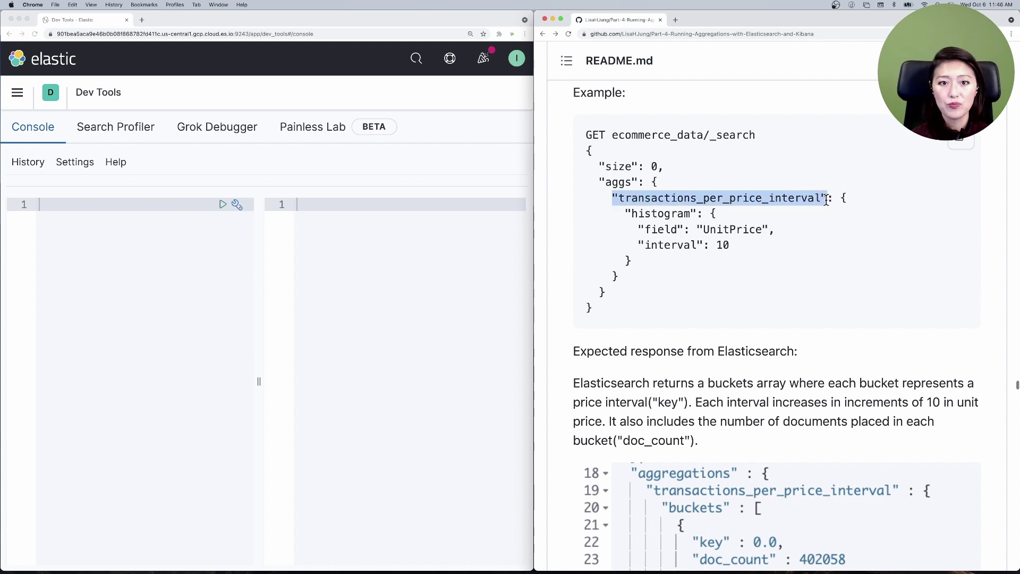
left_click_drag(625, 214, 697, 215)
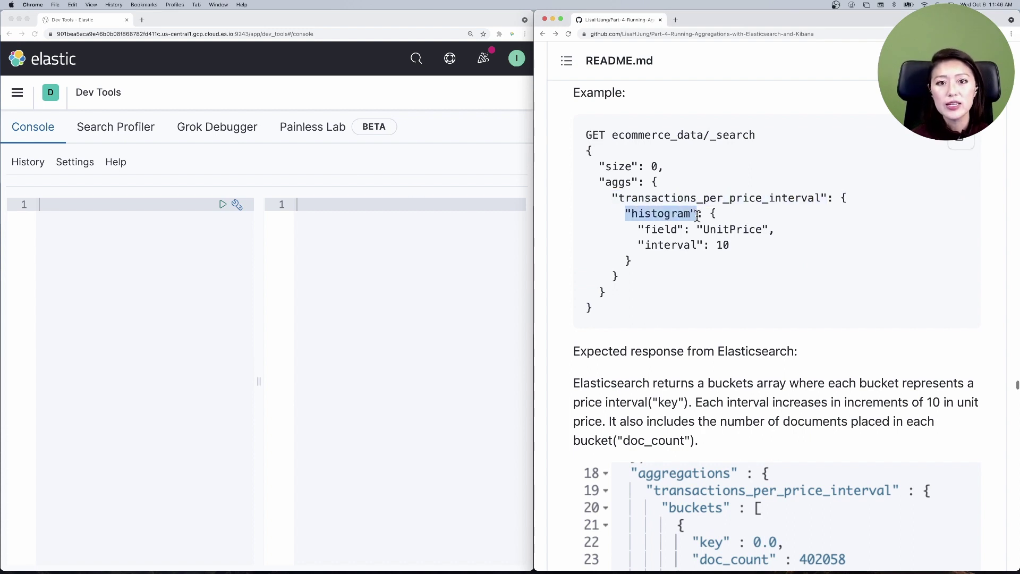
left_click_drag(633, 229, 768, 229)
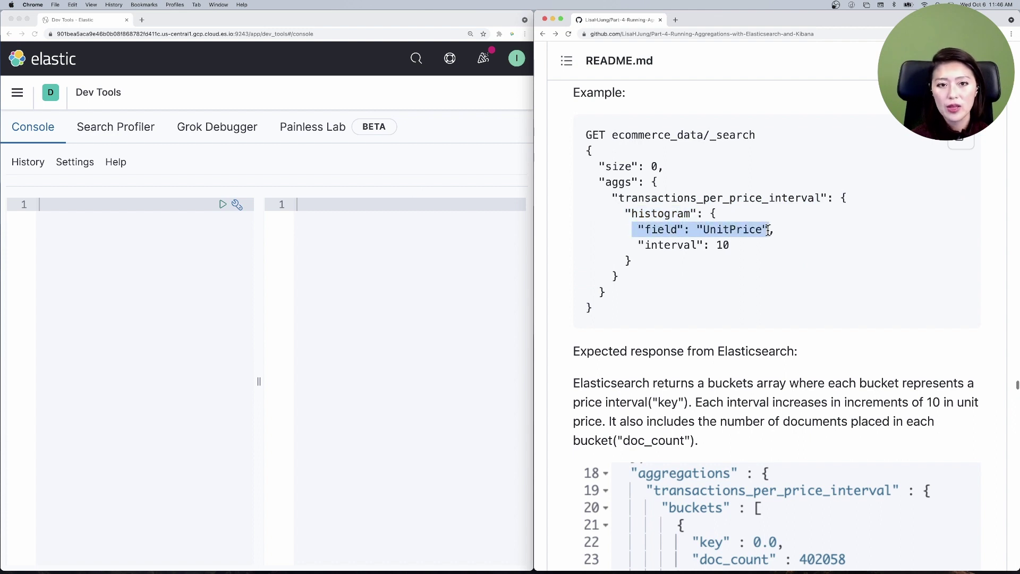
left_click_drag(632, 245, 731, 245)
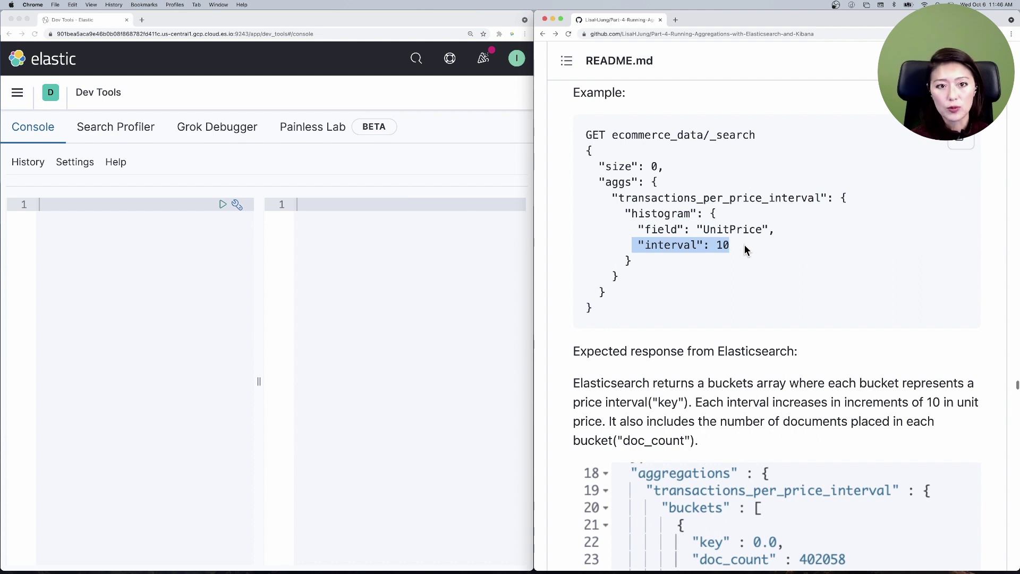
left_click(653, 278)
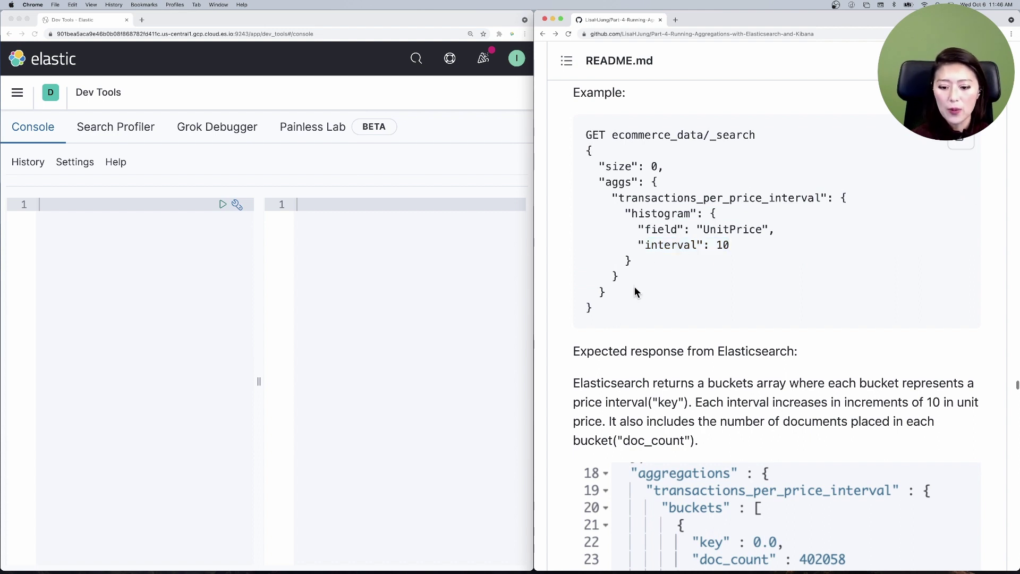
Copy the README's UnitPrice histogram example with interval 10 into the console and run the request
left_click_drag(596, 319, 575, 136)
key("cmd+c")
left_click(175, 218)
key("cmd+v")
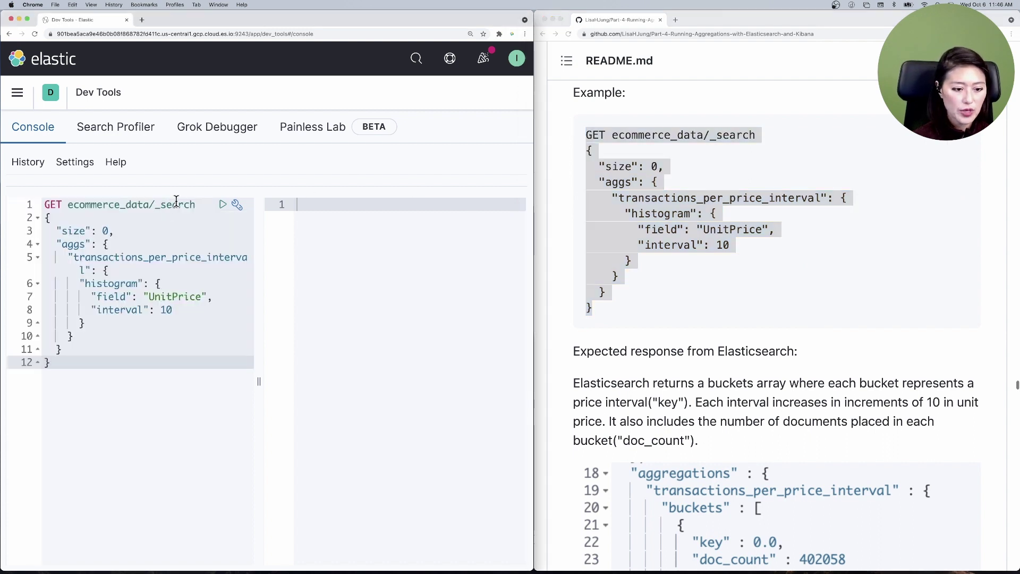
left_click(178, 205)
left_click(221, 207)
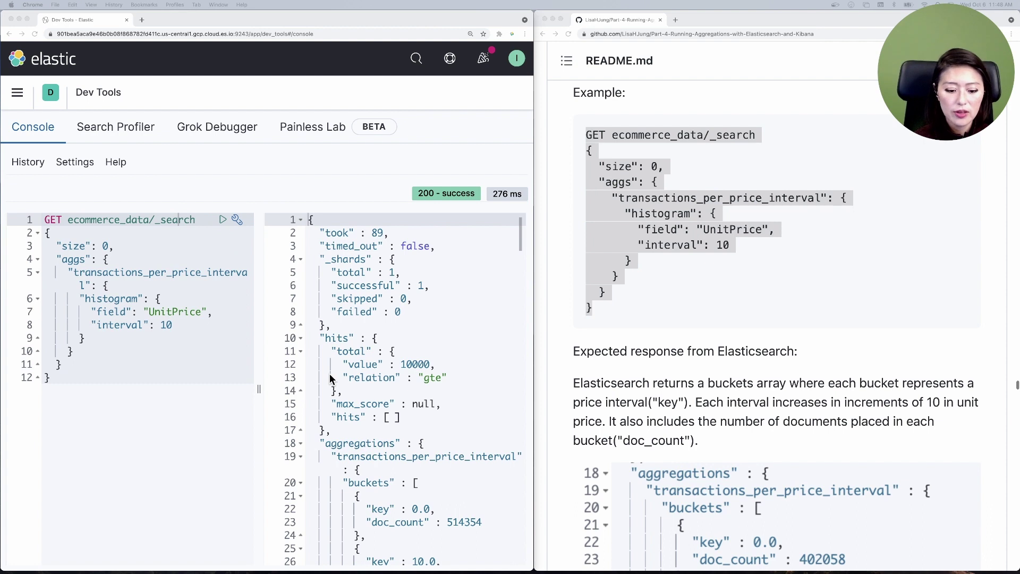
Examine the response's transactions_per_price_interval aggregation, its buckets array, and each bucket's key and doc_count
scroll(329, 379, "down", 5)
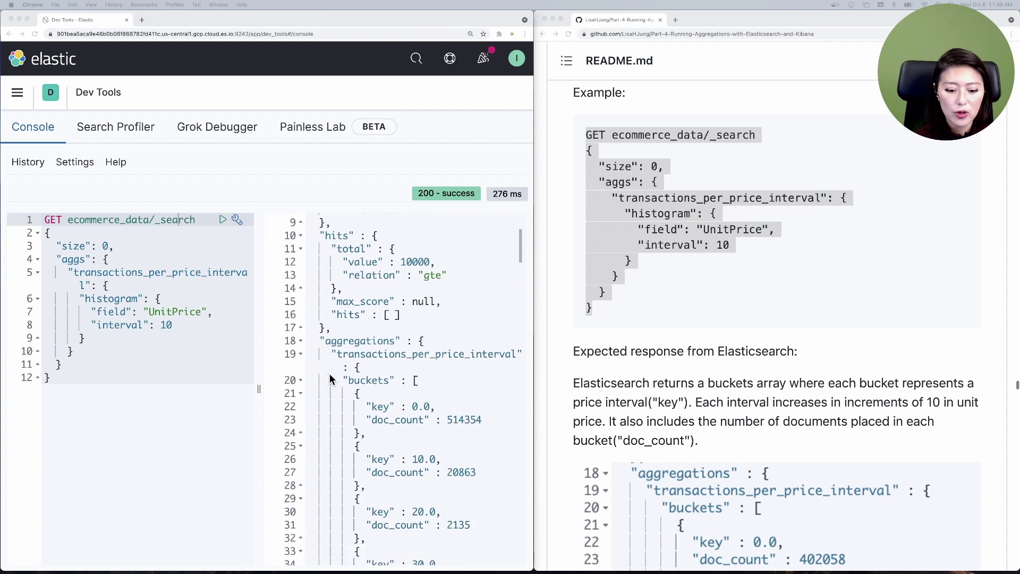
left_click_drag(337, 269, 516, 270)
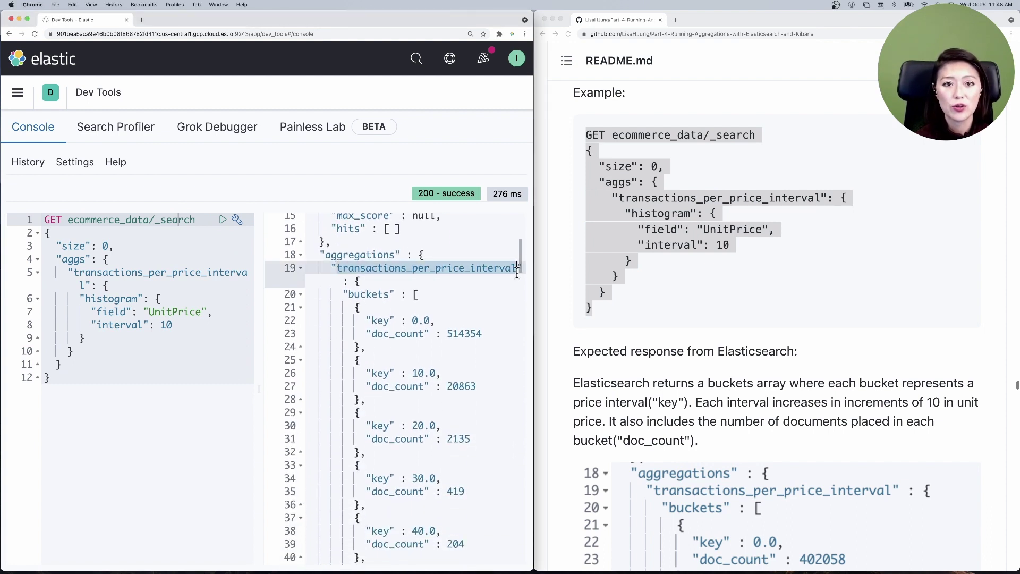
left_click_drag(343, 294, 408, 295)
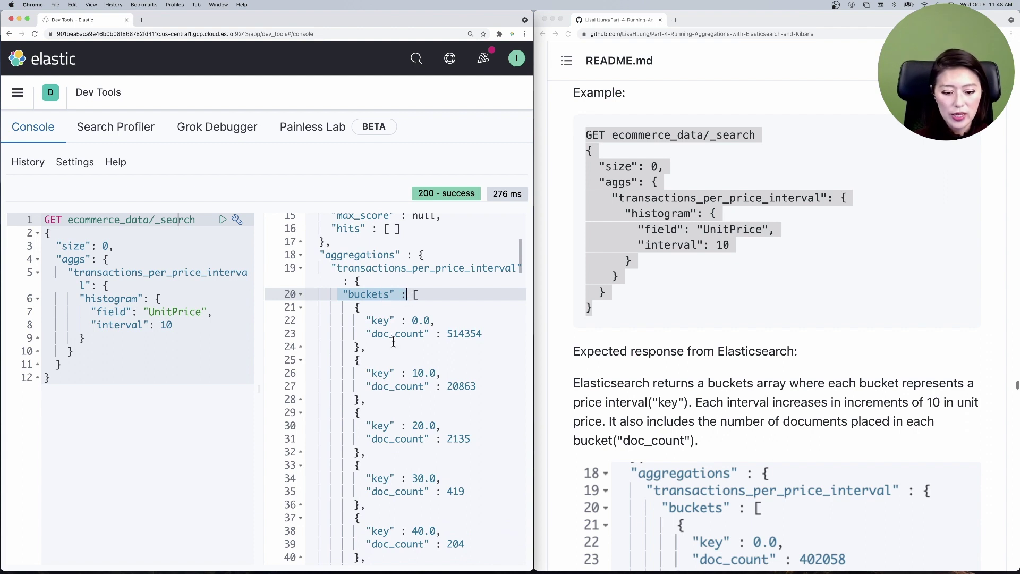
left_click_drag(366, 320, 437, 321)
left_click_drag(367, 373, 452, 375)
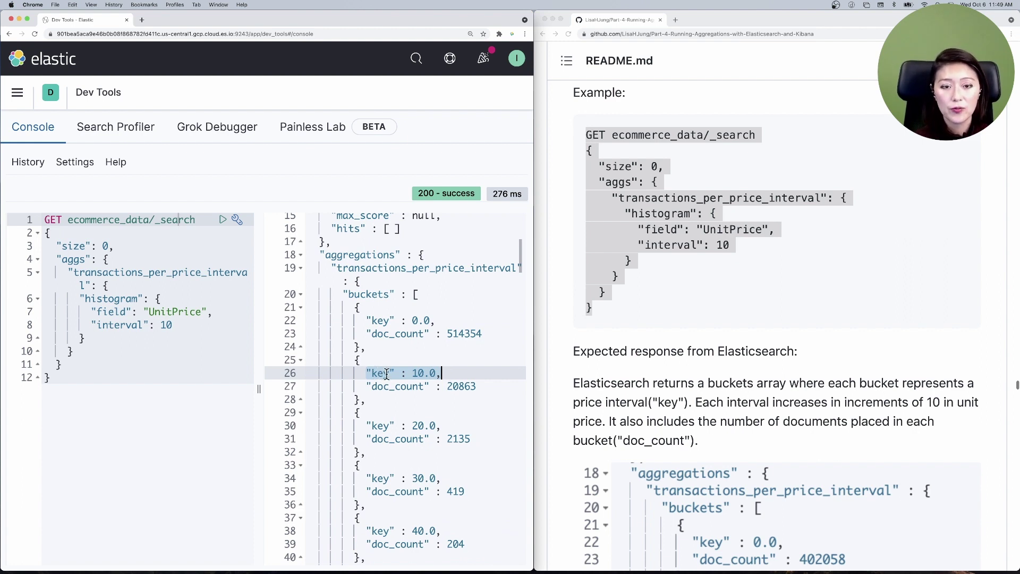
left_click_drag(367, 386, 489, 387)
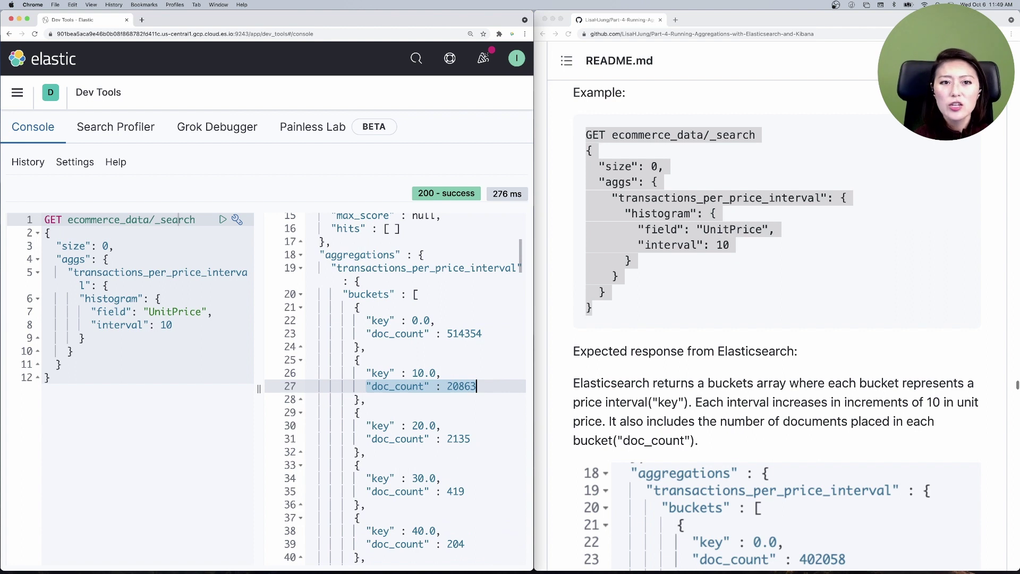
Compare the document counts of the first four price interval buckets in the response
left_click(437, 332)
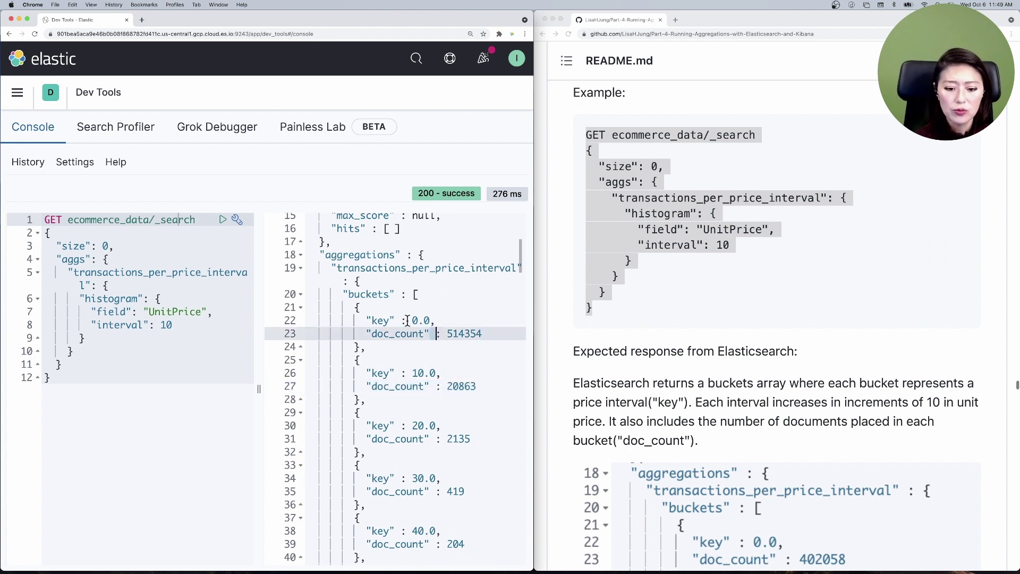
left_click_drag(445, 333, 494, 335)
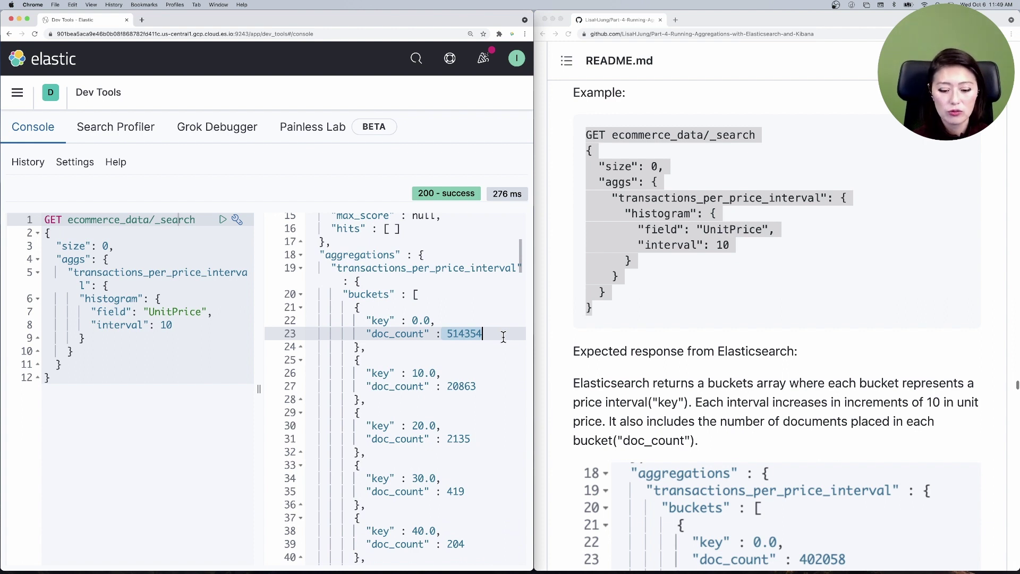
scroll(483, 348, "down", 3)
left_click_drag(448, 348, 488, 348)
scroll(490, 350, "up", 1)
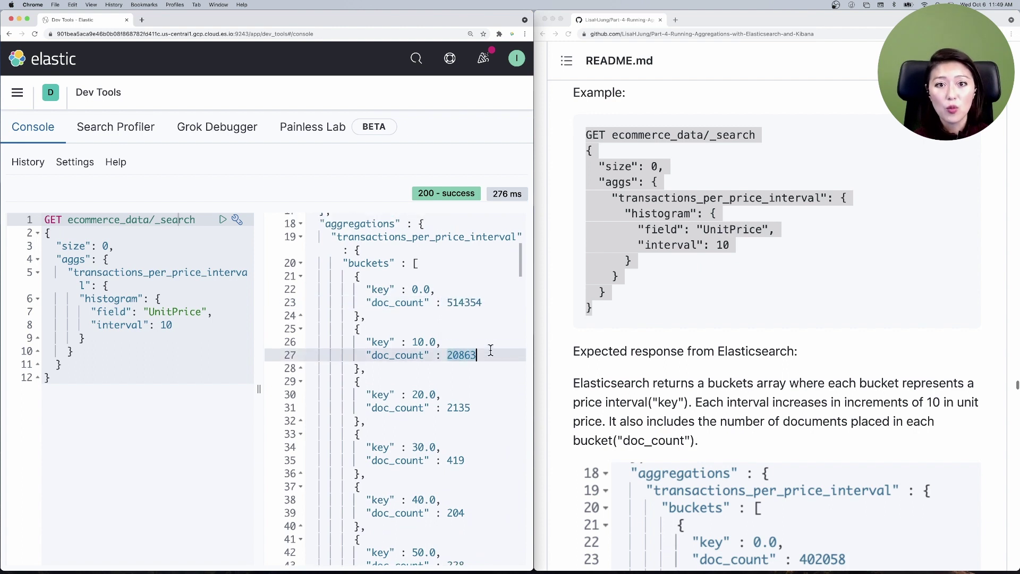
scroll(491, 350, "up", 1)
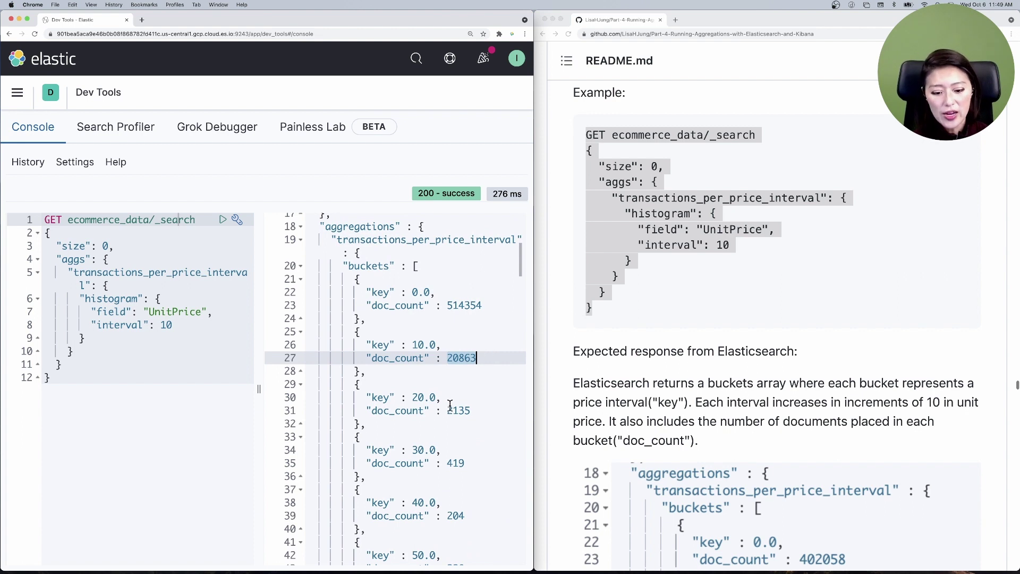
left_click_drag(446, 410, 471, 410)
left_click(449, 462)
left_click_drag(448, 463, 466, 463)
scroll(465, 463, "up", 1)
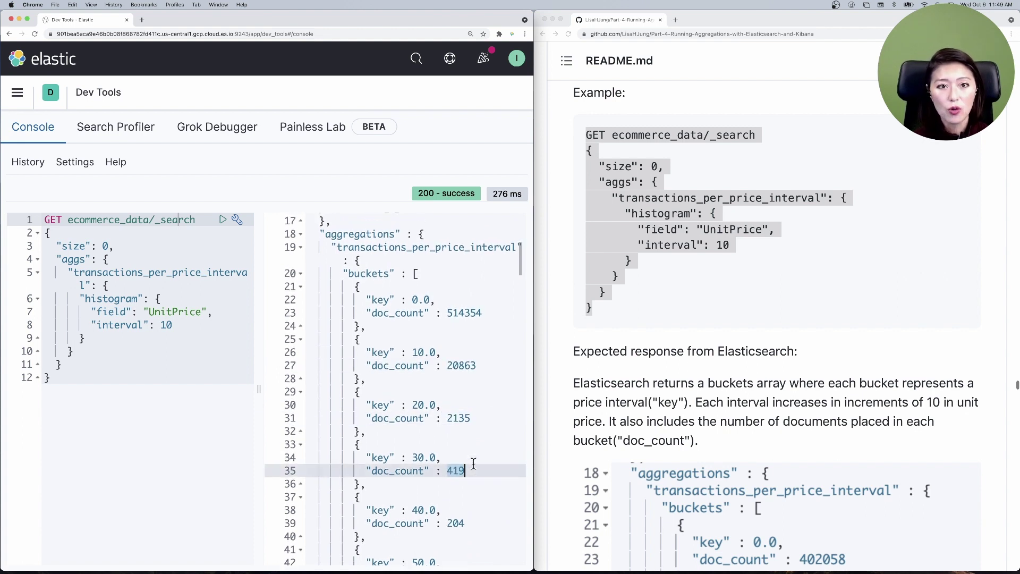
scroll(481, 384, "up", 1)
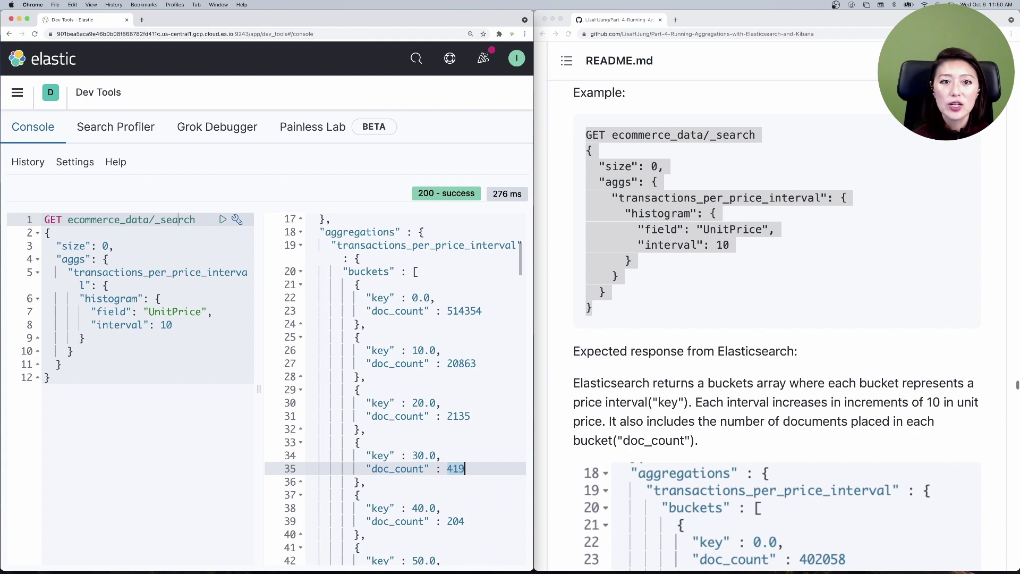
Check the sort order of the bucket keys across the first four price intervals
left_click(458, 327)
left_click_drag(417, 297, 446, 311)
left_click_drag(420, 350, 448, 363)
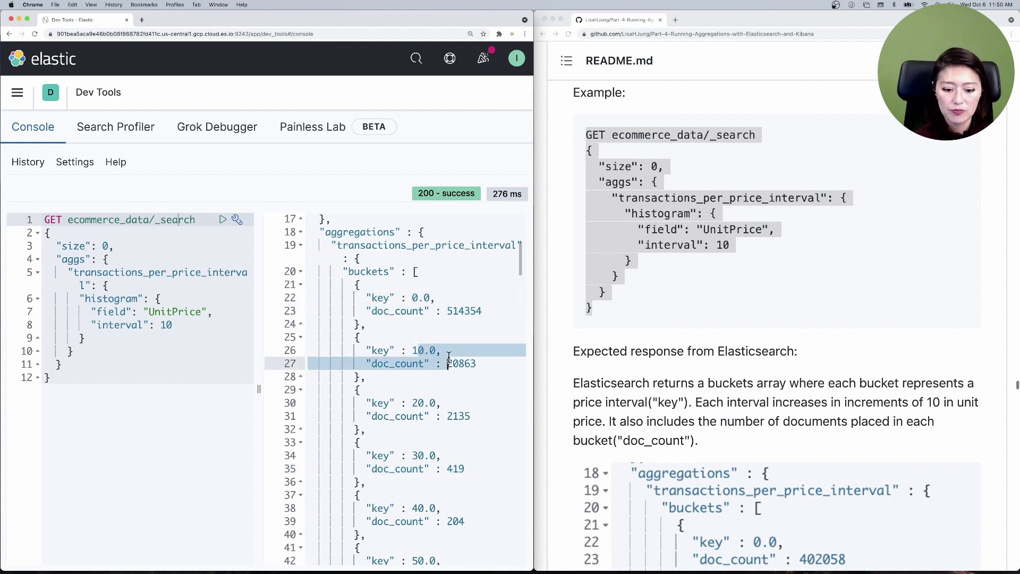
left_click_drag(412, 402, 447, 416)
left_click_drag(412, 455, 438, 455)
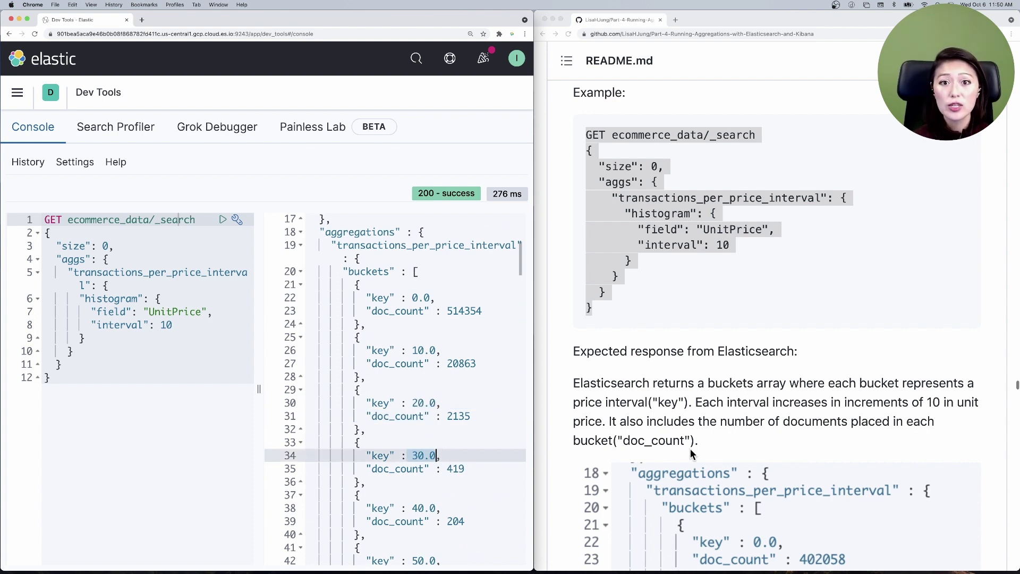
Read the README's section on bucket sorting for histogram aggregation and examine the order parameter in its example
scroll(698, 451, "down", 10)
scroll(698, 451, "down", 5)
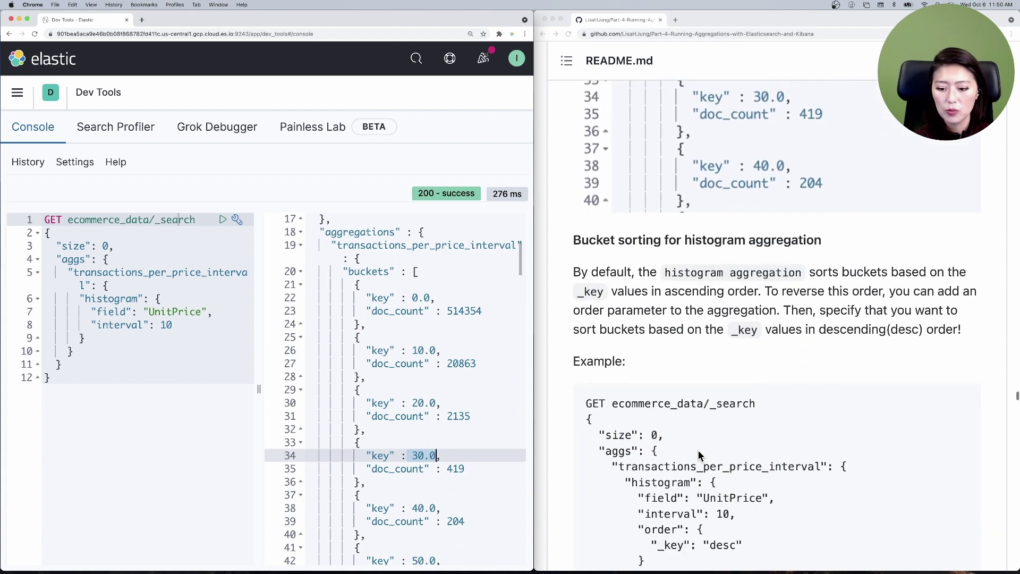
scroll(698, 456, "down", 1)
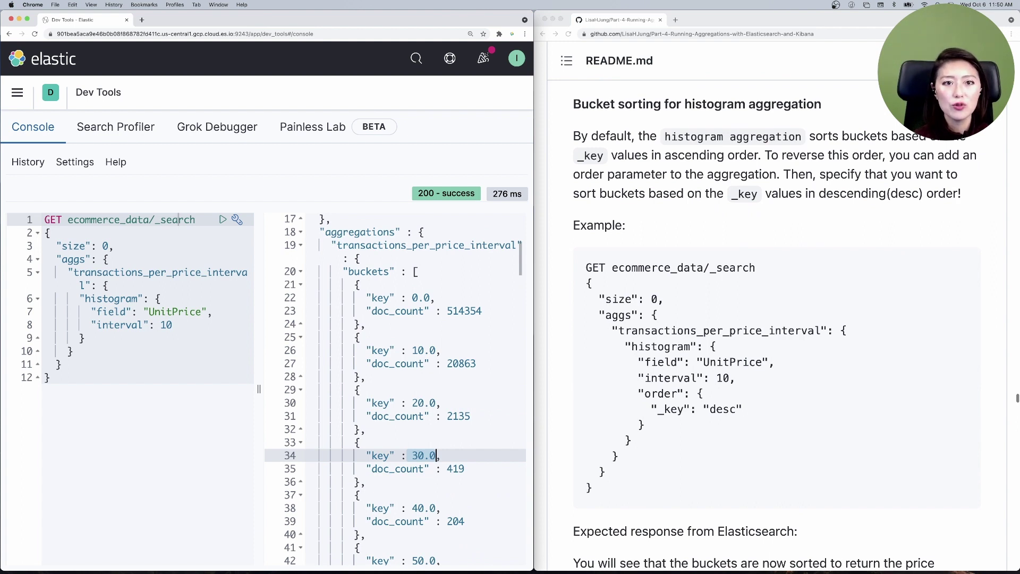
left_click(694, 391)
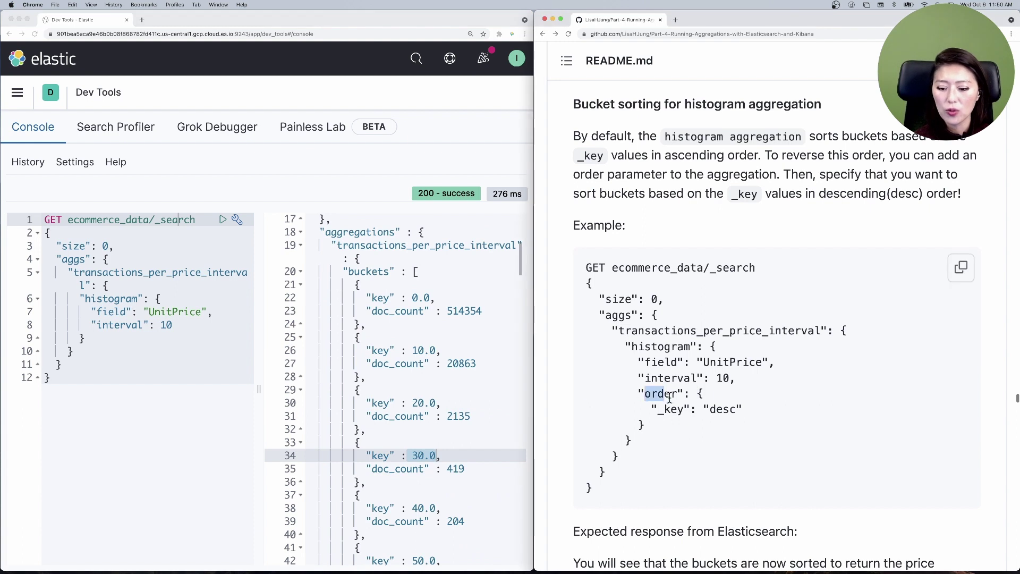
left_click_drag(644, 393, 684, 428)
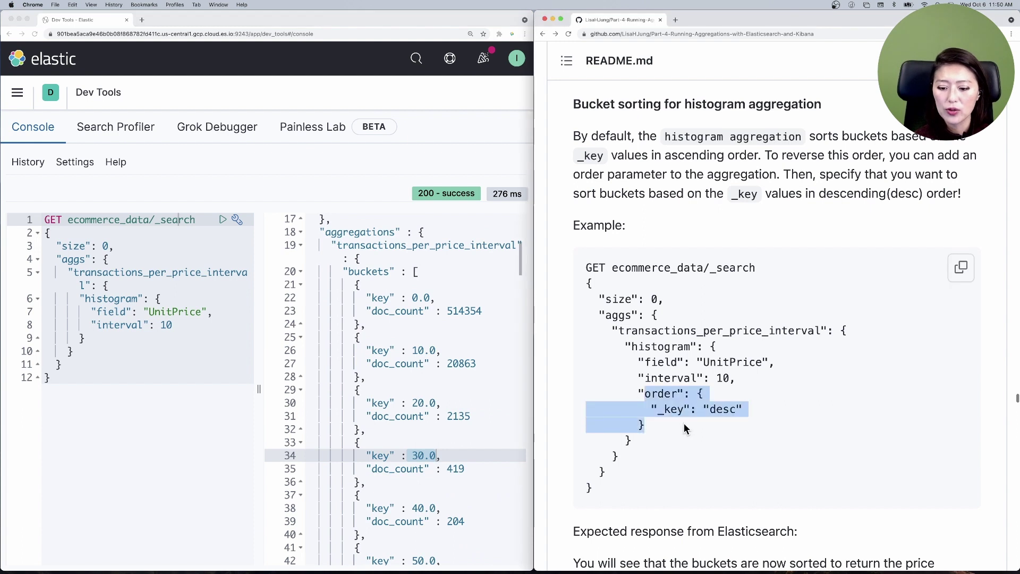
left_click(715, 414)
left_click_drag(652, 409, 759, 416)
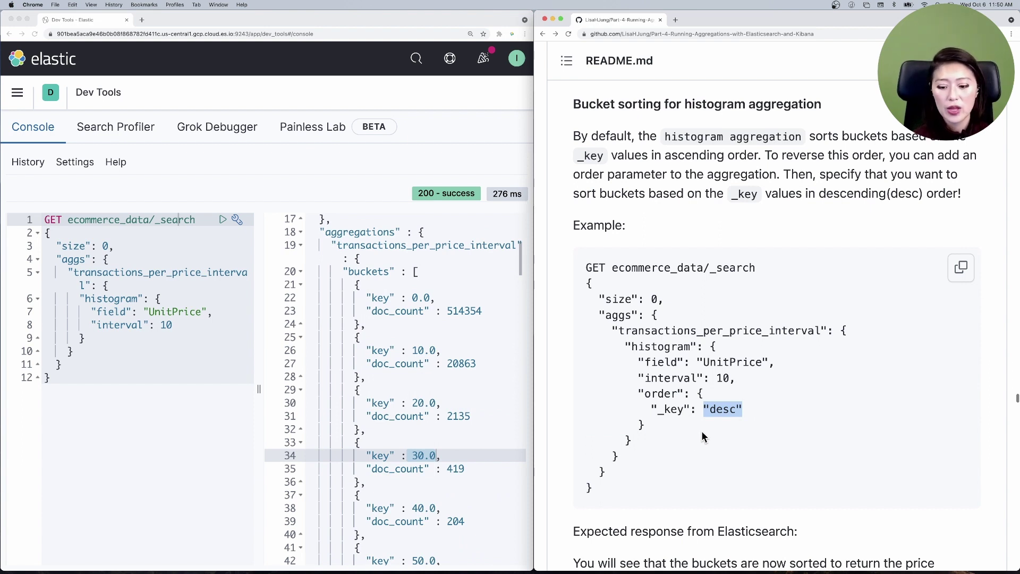
Replace the console request with the README's histogram example that orders _key by "desc", and run it
left_click(691, 443)
left_click_drag(612, 490, 566, 260)
key("super+c")
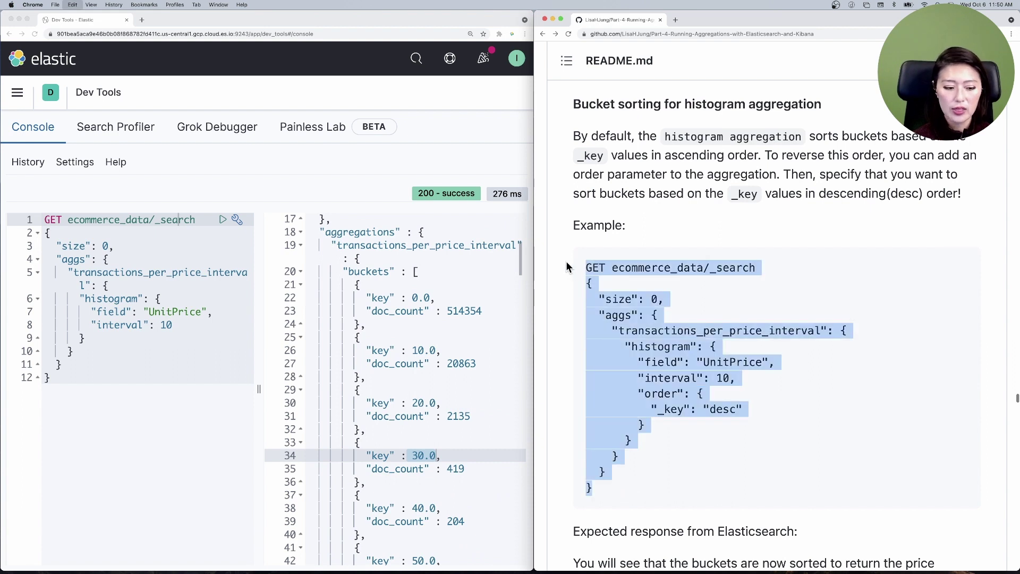
left_click(59, 365)
key("super+a")
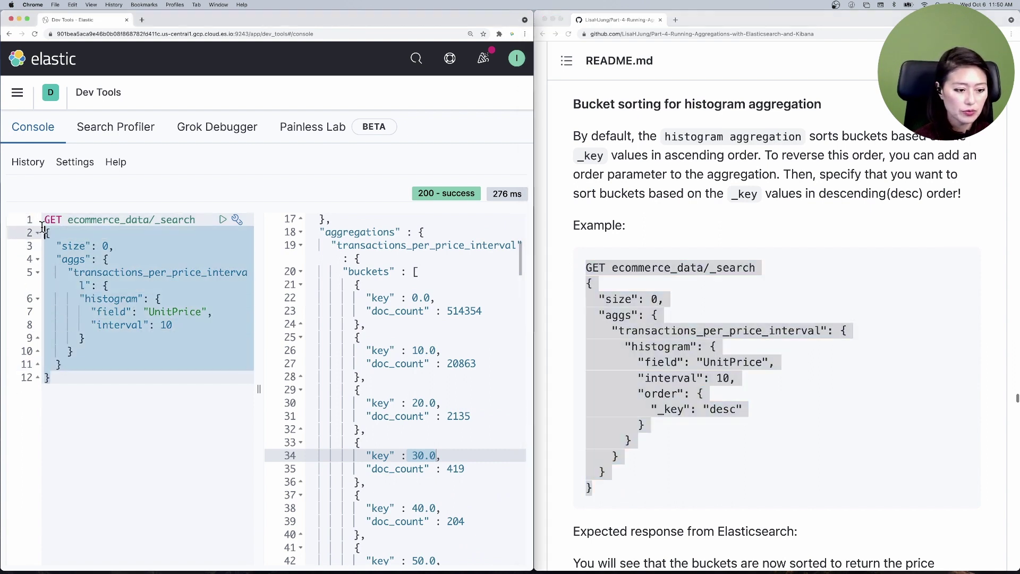
key("super+v")
left_click(195, 220)
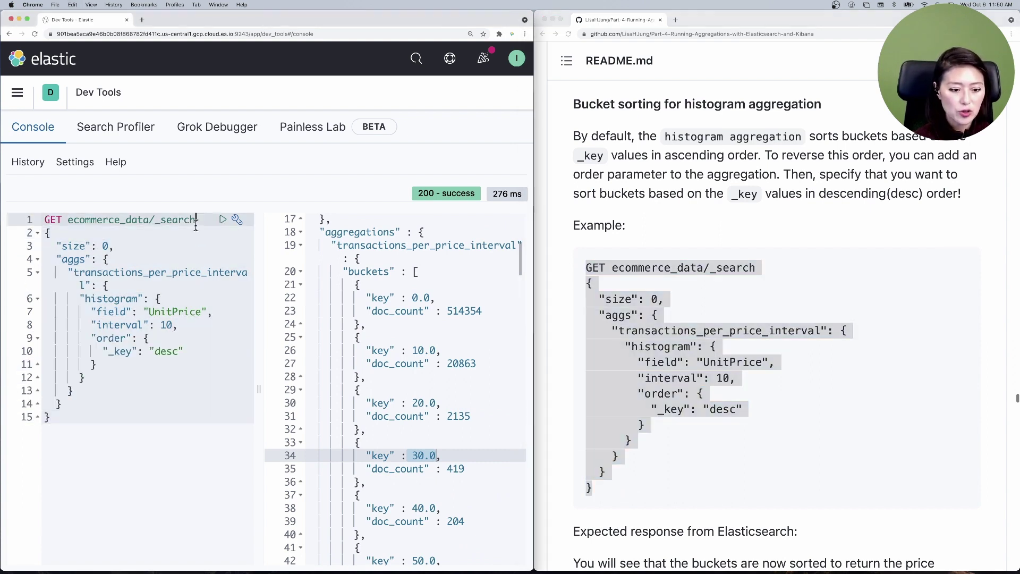
left_click(223, 220)
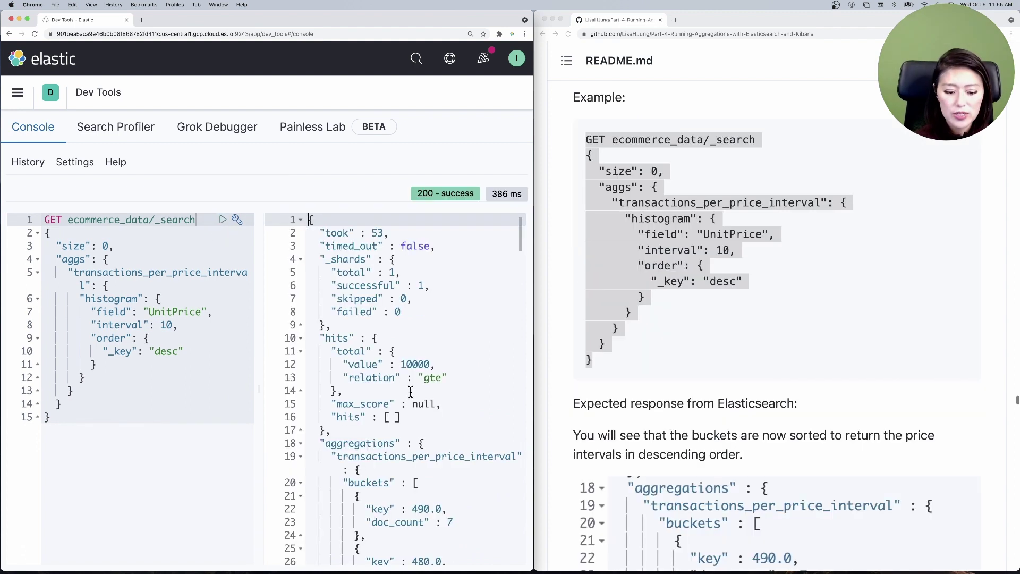
Check the order of the first three bucket keys in the new response
scroll(410, 391, "down", 8)
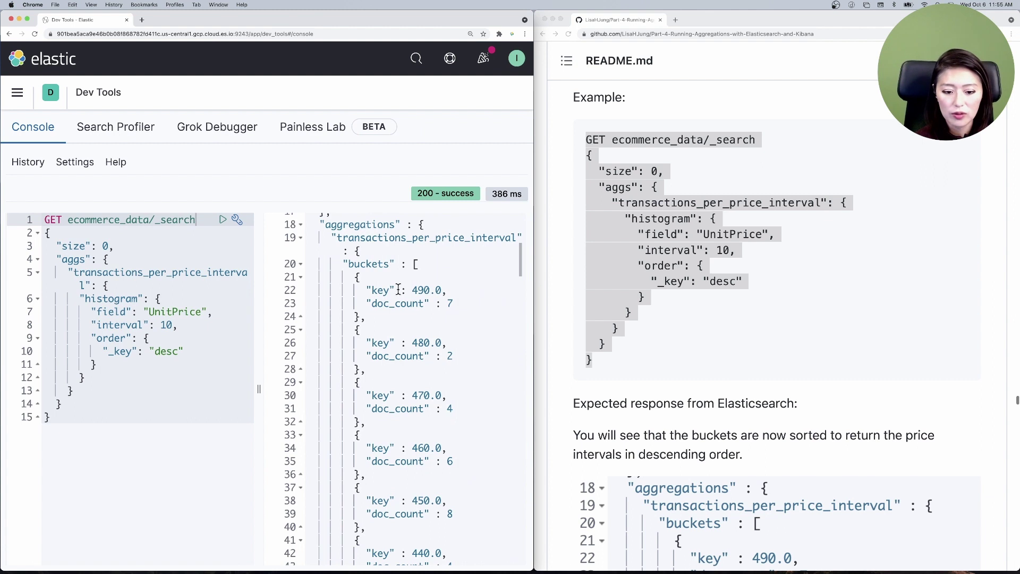
left_click_drag(366, 290, 442, 290)
left_click_drag(362, 343, 441, 343)
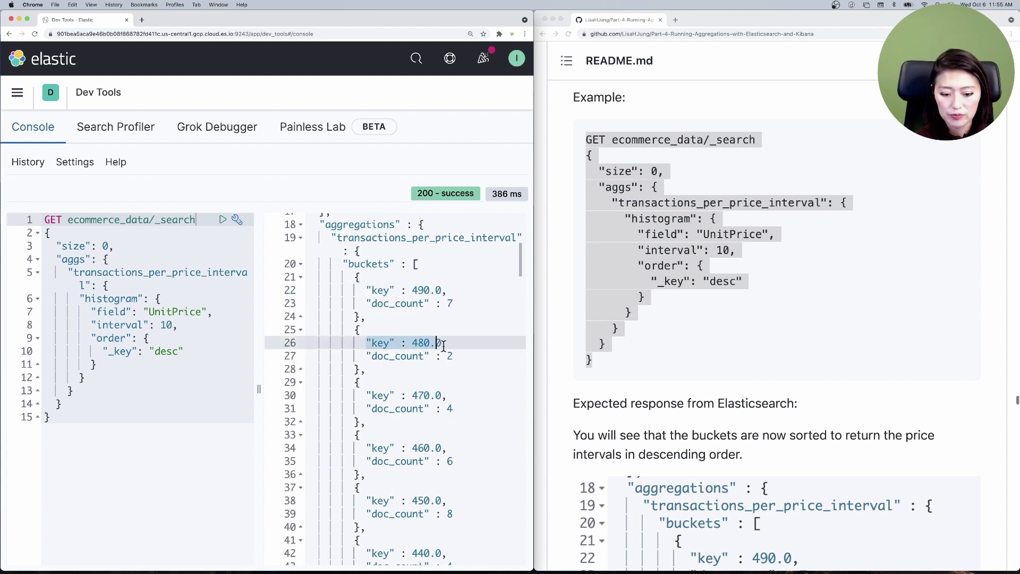
left_click_drag(366, 396, 442, 396)
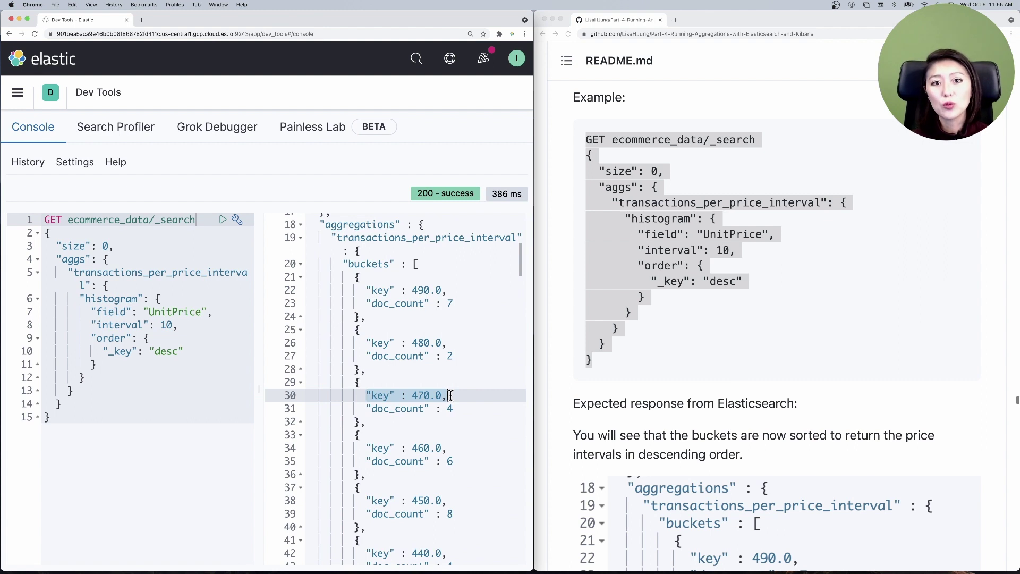
Read the README's Range Aggregation section and examine the ranges array and its three price ranges in the UnitPrice example
scroll(719, 400, "down", 10)
scroll(719, 401, "down", 15)
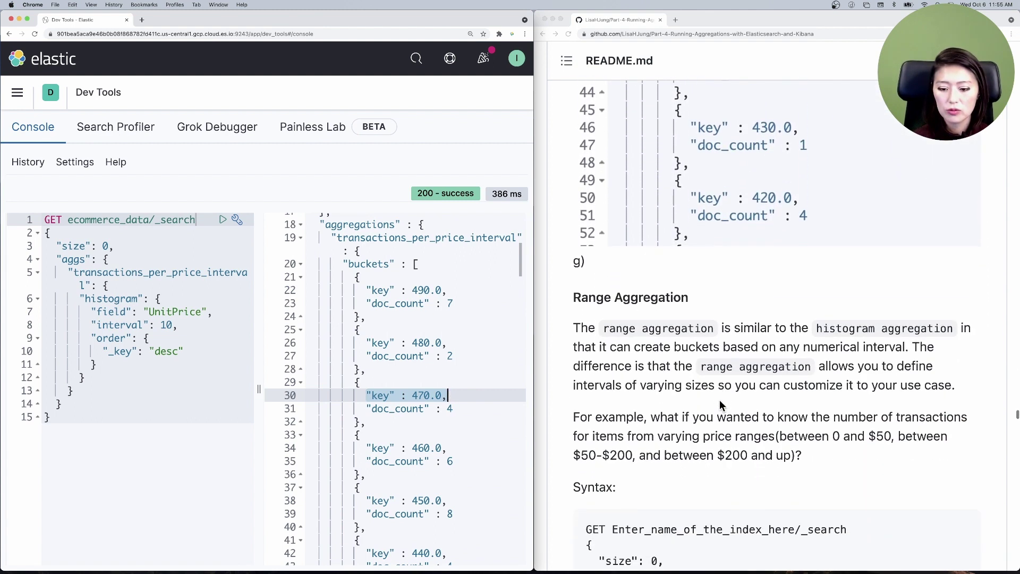
scroll(719, 400, "down", 2)
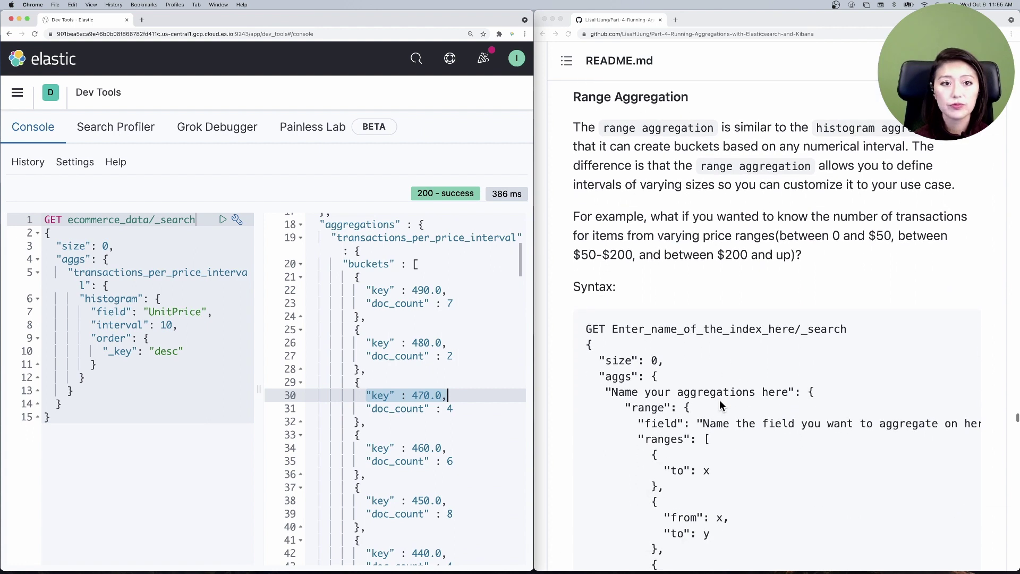
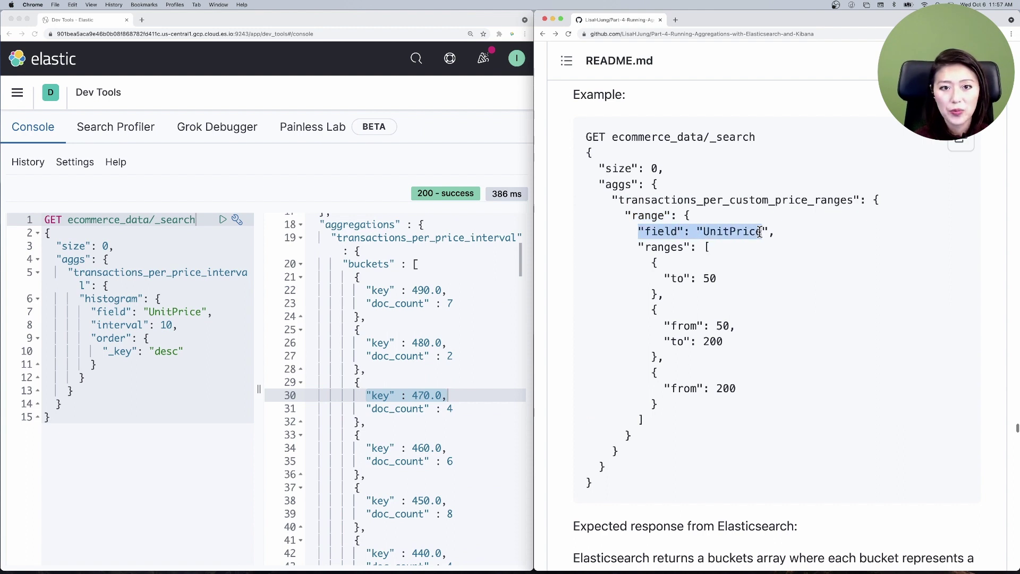
left_click_drag(638, 247, 693, 248)
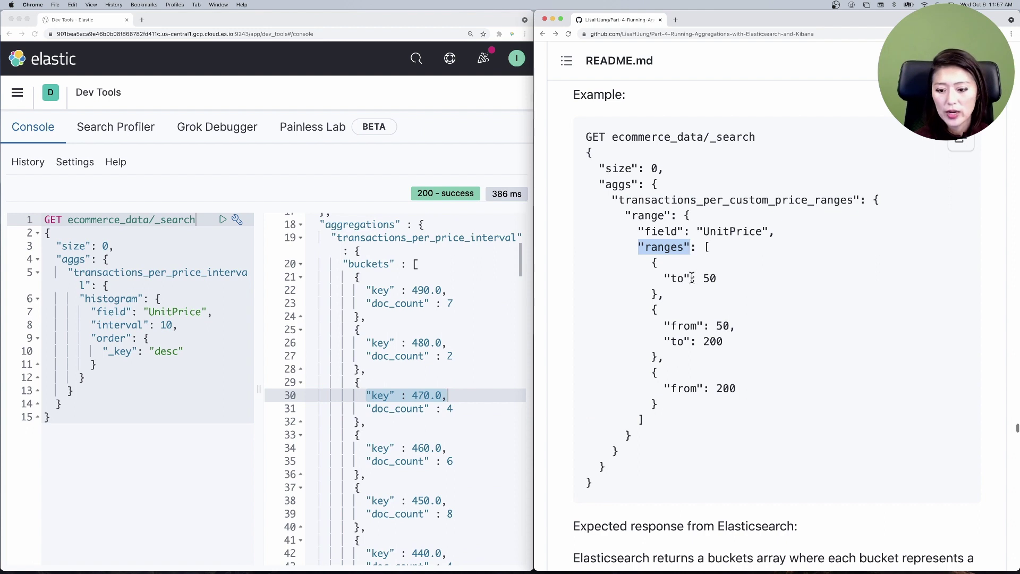
left_click_drag(664, 277, 716, 277)
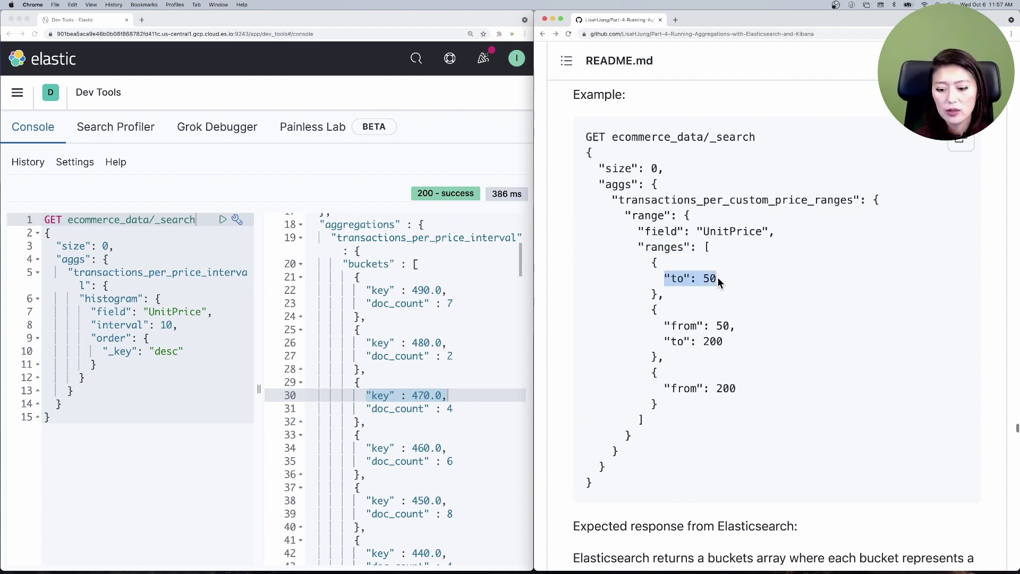
left_click_drag(664, 325, 735, 344)
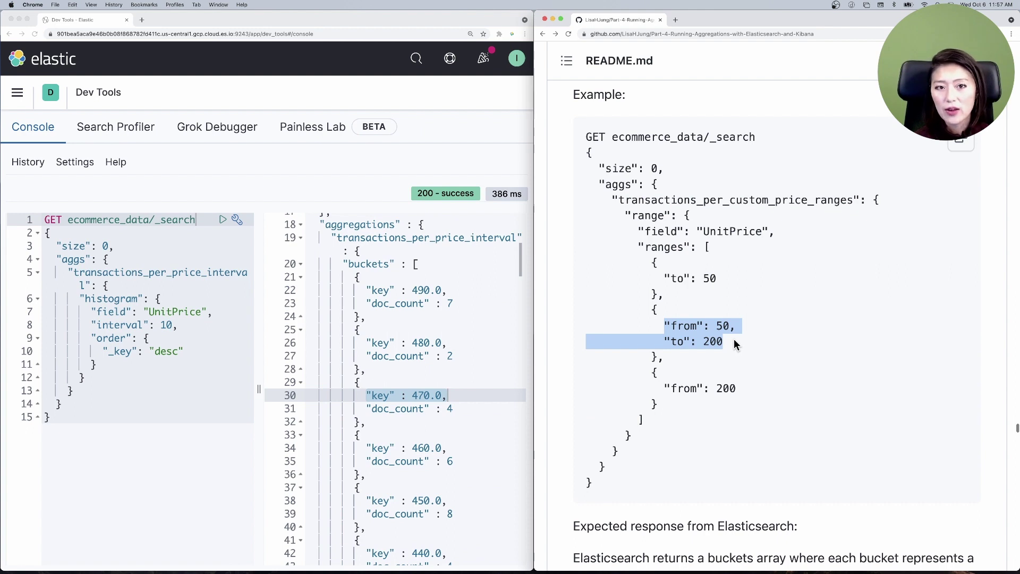
left_click_drag(664, 388, 740, 393)
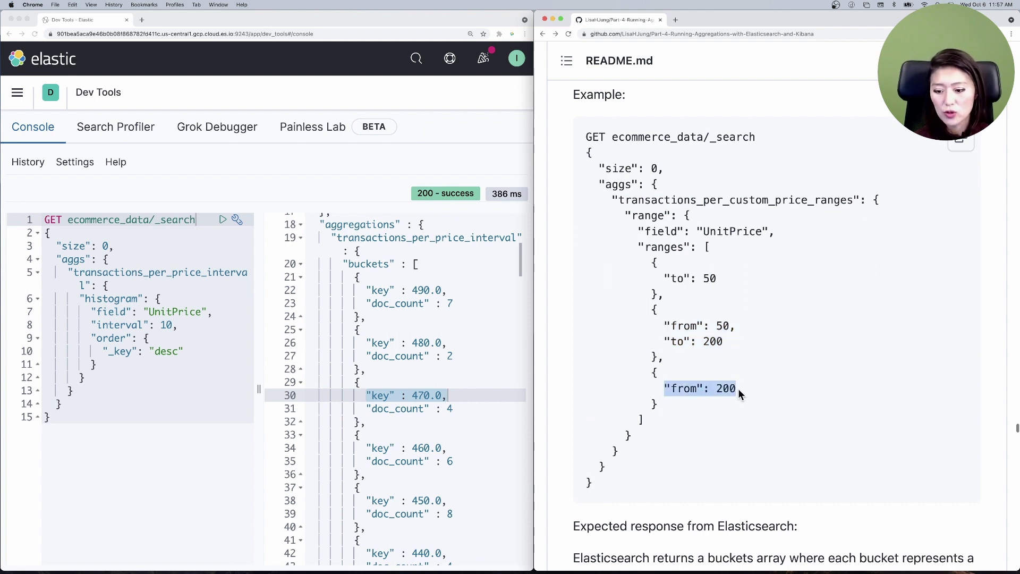
Replace the console request with the README's transactions_per_custom_price_ranges example (to 50, 50 to 200, from 200) and run it
left_click(591, 456)
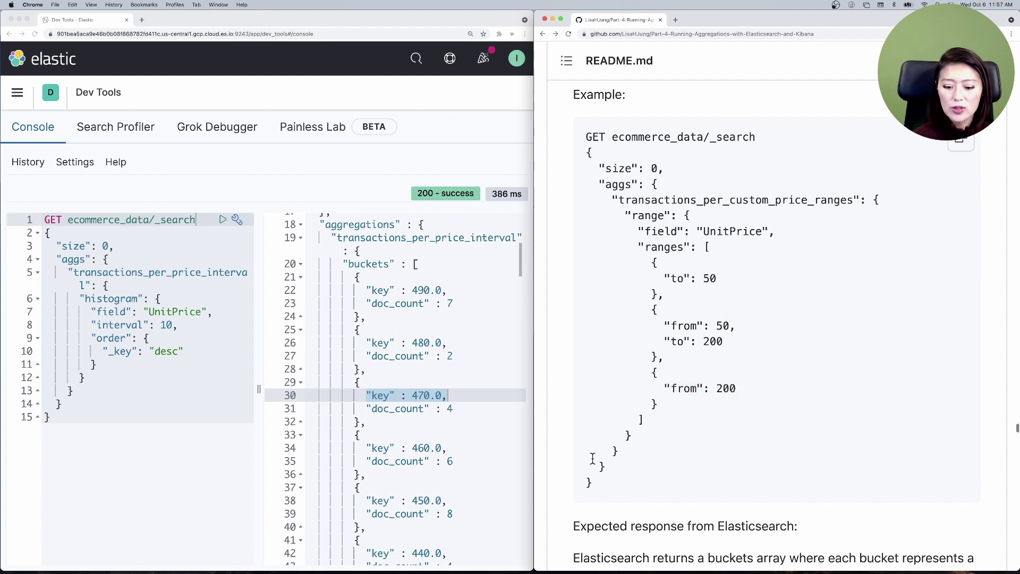
left_click_drag(604, 494, 576, 139)
key("cmd+c")
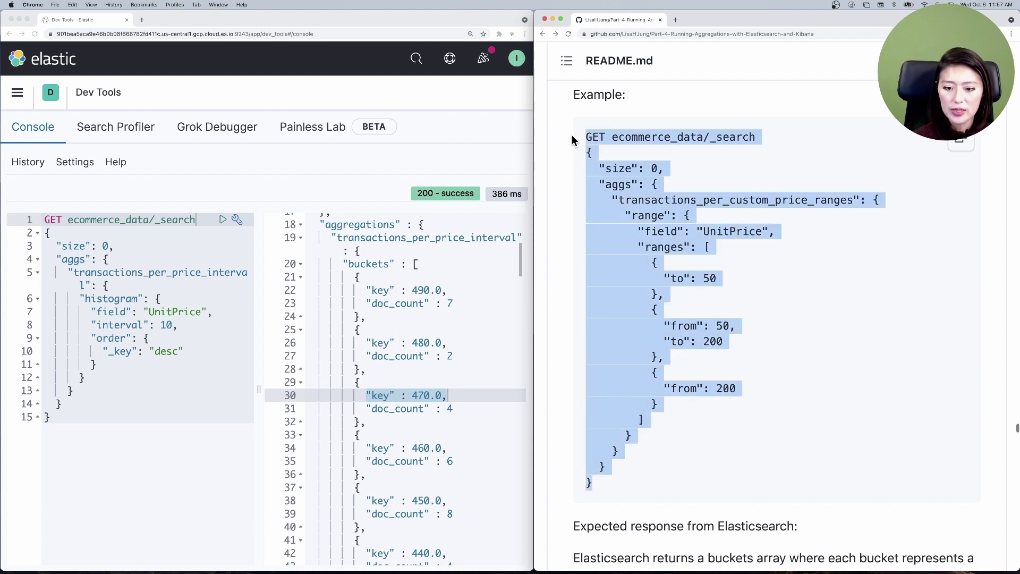
left_click(74, 422)
key("cmd+a")
key("cmd+v")
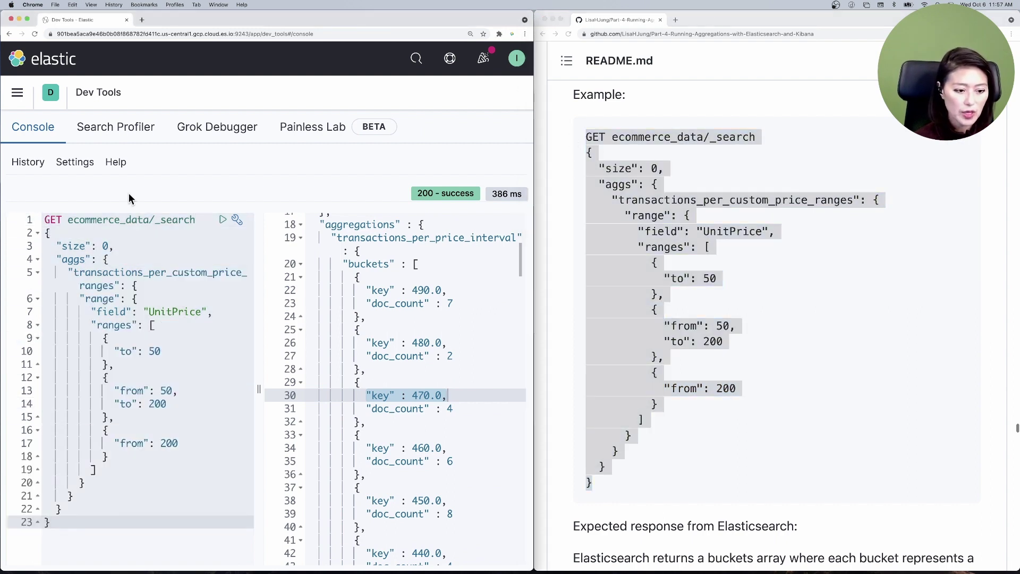
left_click(150, 224)
left_click(221, 220)
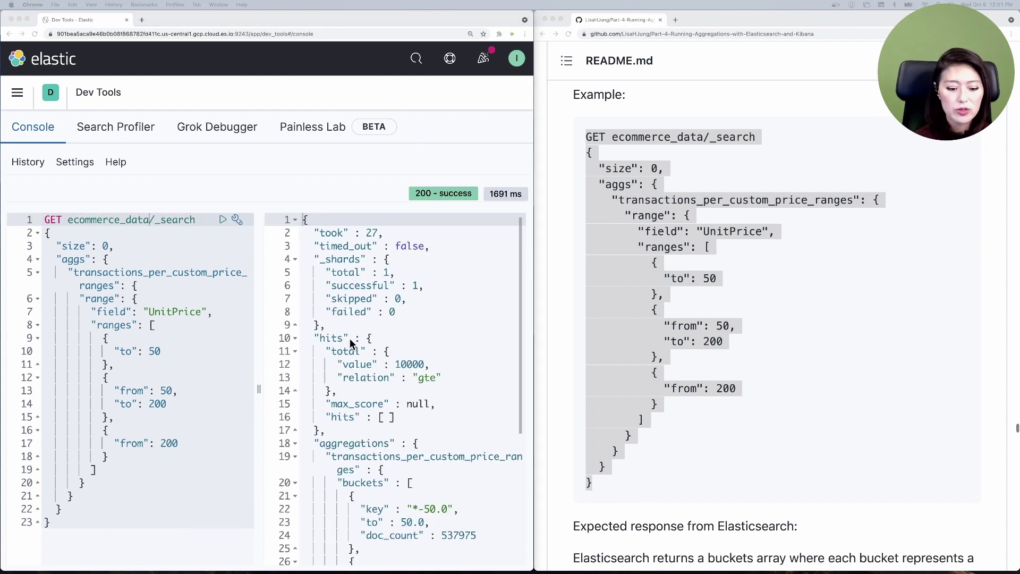
Check the document count and key of each of the three custom price range buckets in the response
scroll(351, 343, "down", 3)
scroll(351, 343, "down", 3)
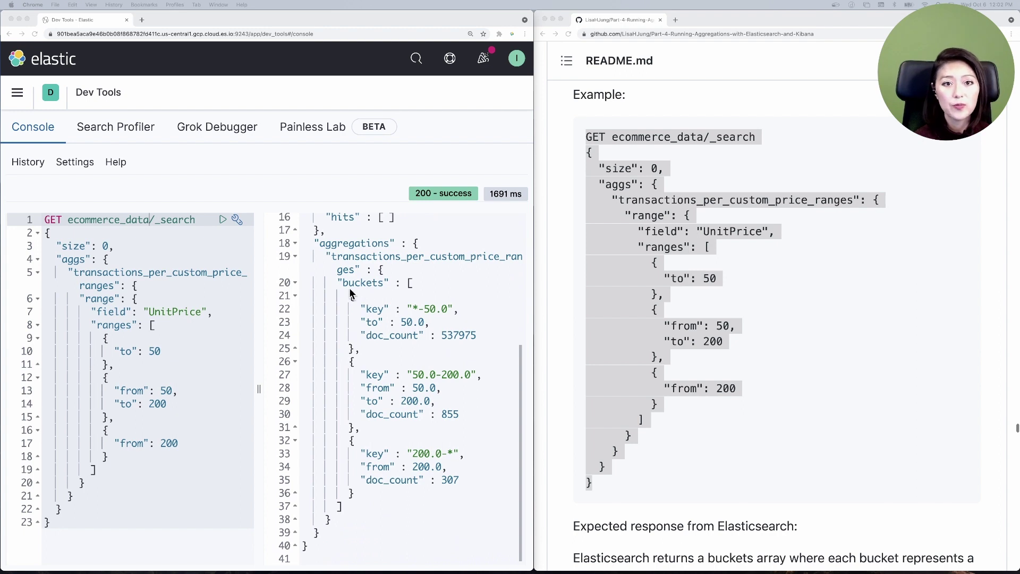
left_click(439, 335)
left_click_drag(439, 335, 485, 336)
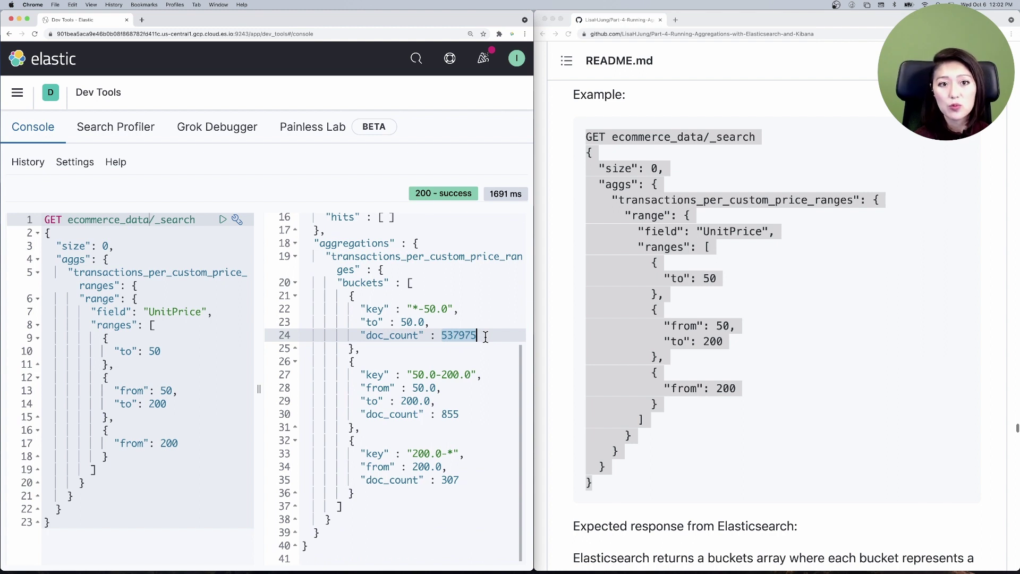
left_click_drag(407, 309, 466, 311)
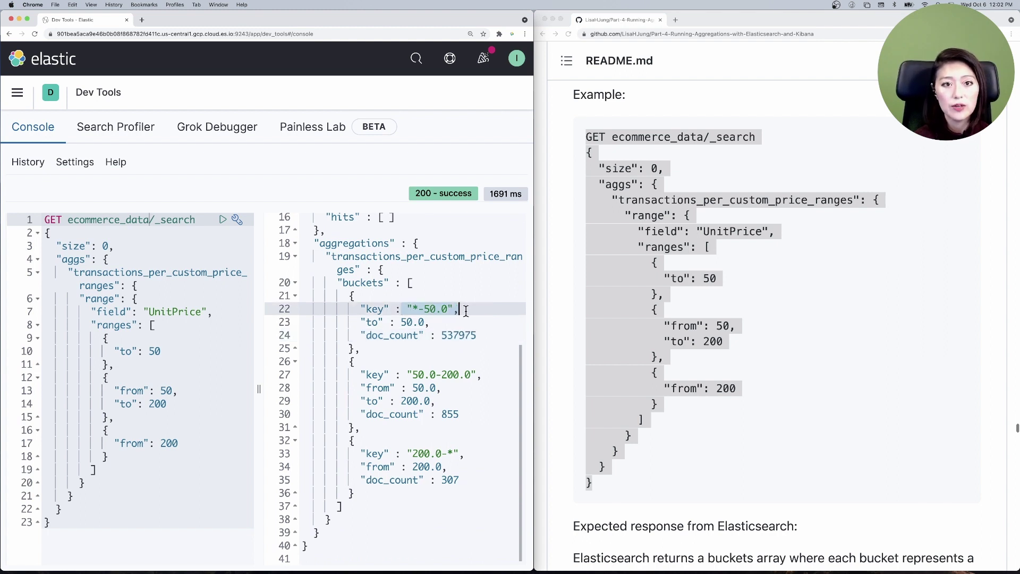
left_click_drag(441, 414, 467, 417)
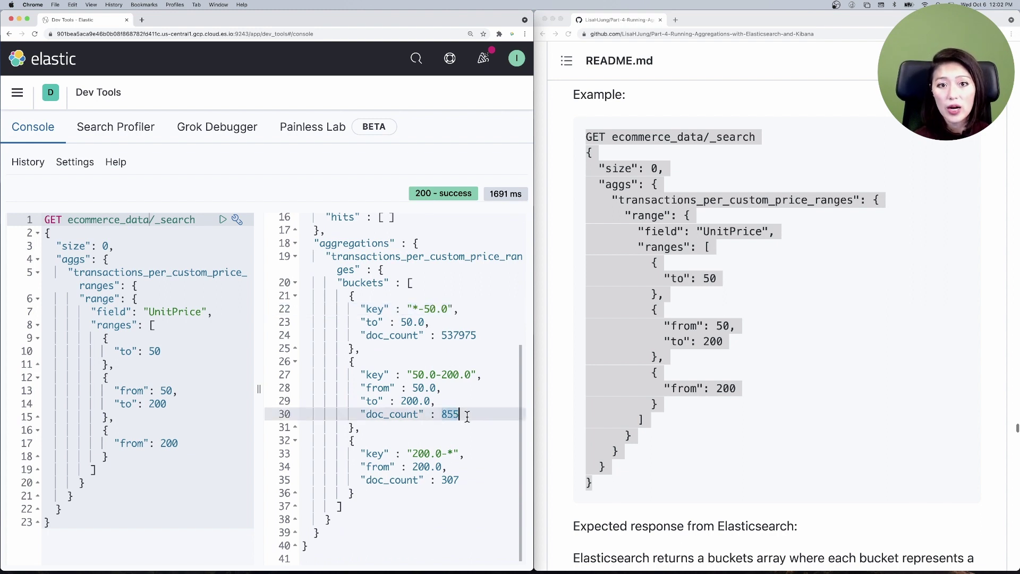
left_click_drag(408, 375, 481, 377)
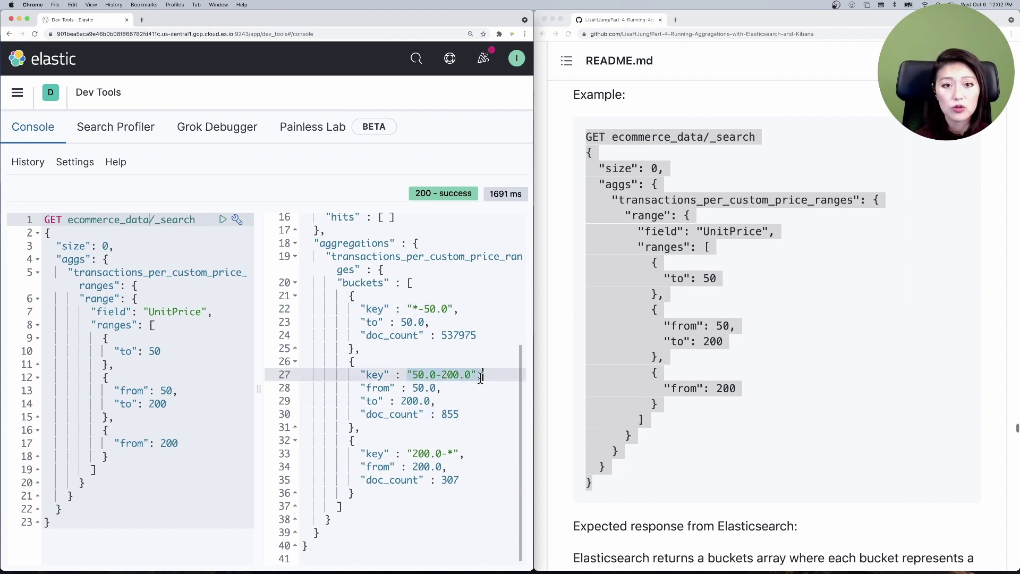
left_click_drag(441, 481, 462, 483)
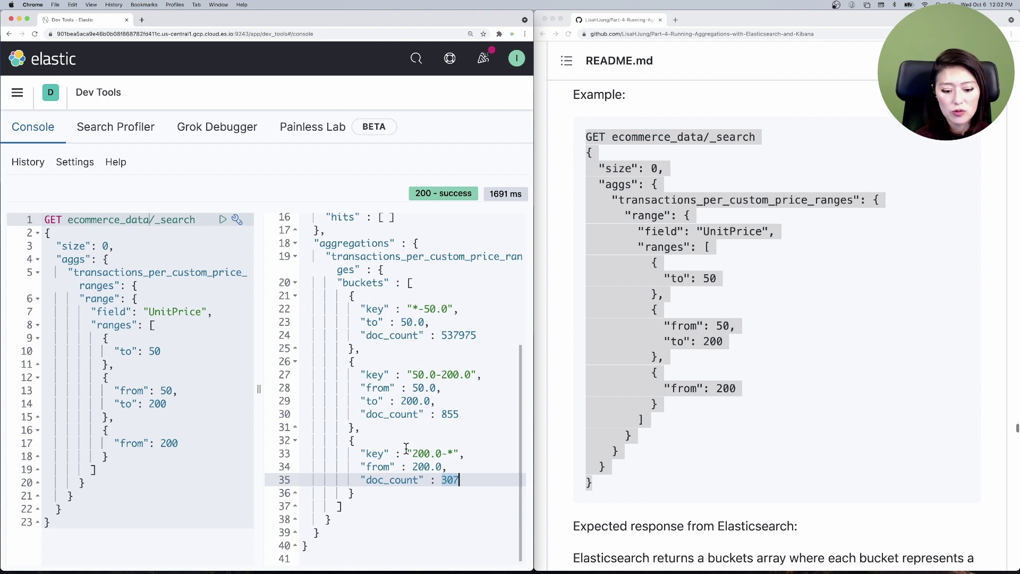
left_click_drag(408, 453, 465, 452)
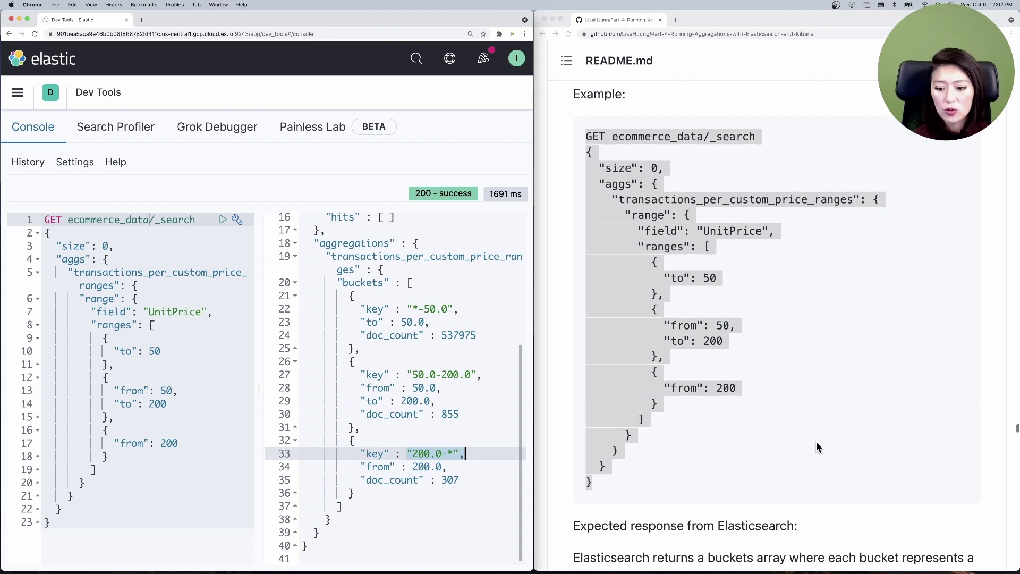
Read the README's Terms Aggregation section and examine the name, field and size settings in its top_5_customers example
scroll(816, 441, "down", 15)
scroll(816, 446, "down", 5)
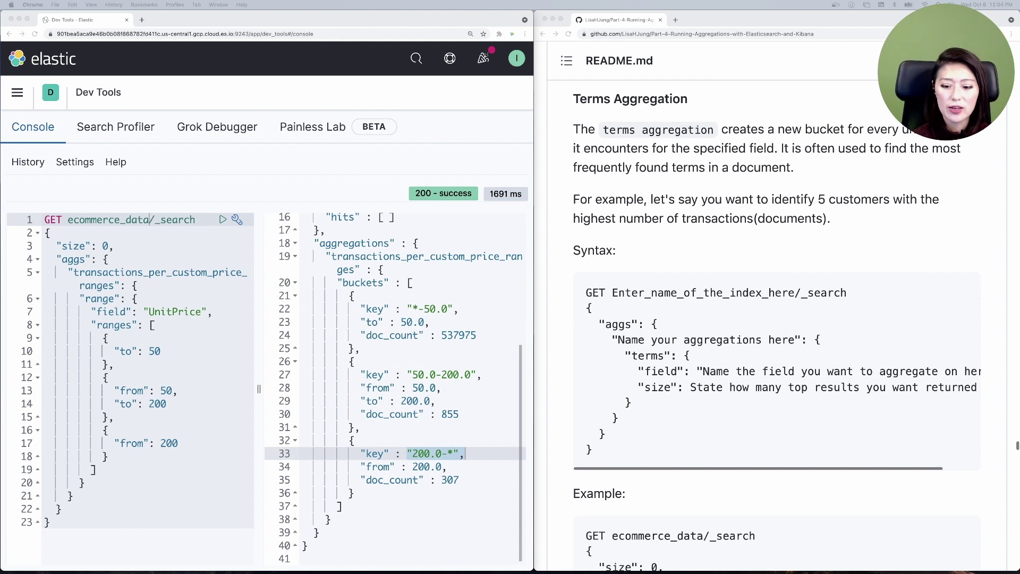
scroll(712, 455, "down", 6)
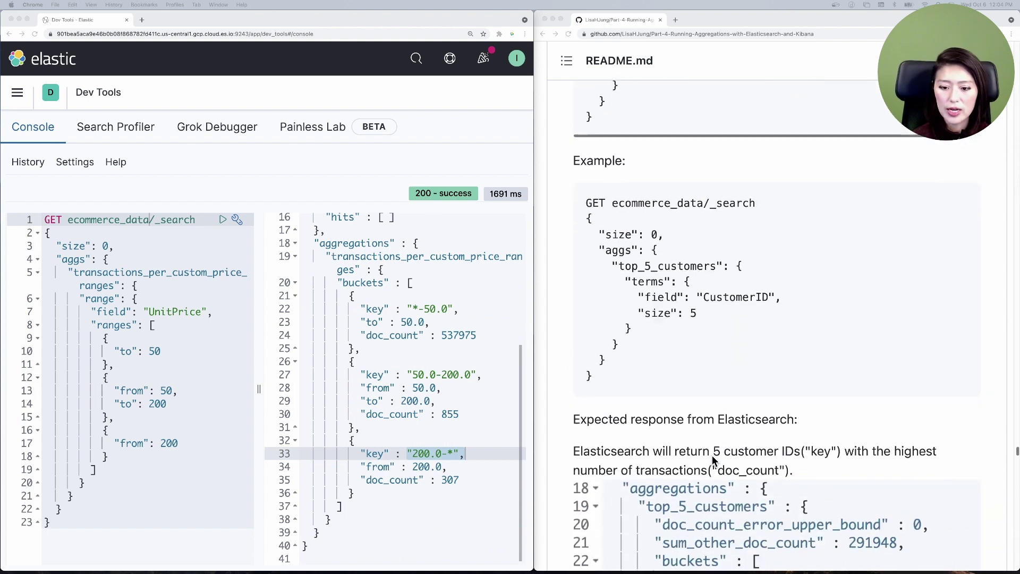
scroll(712, 454, "down", 2)
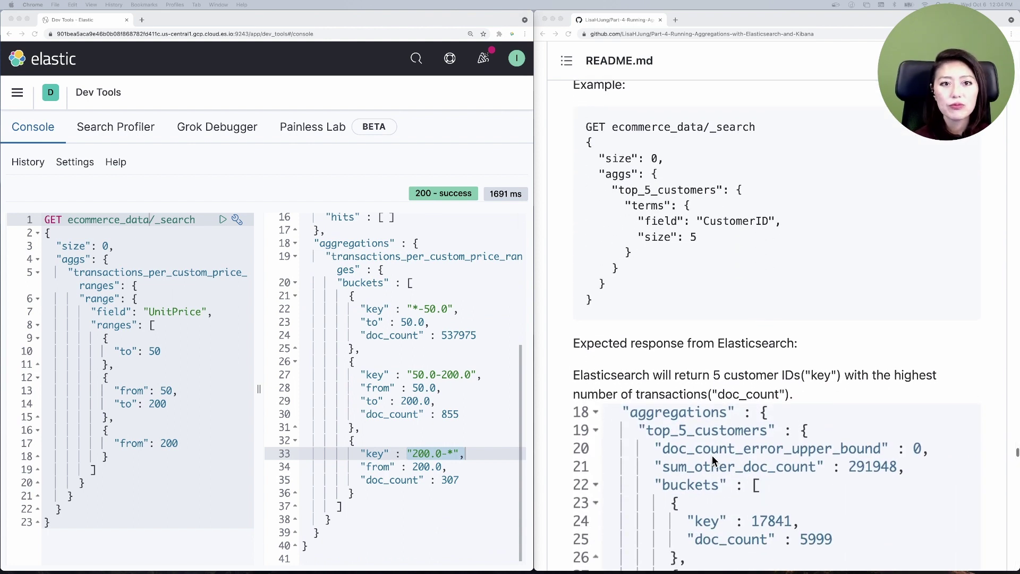
left_click(742, 250)
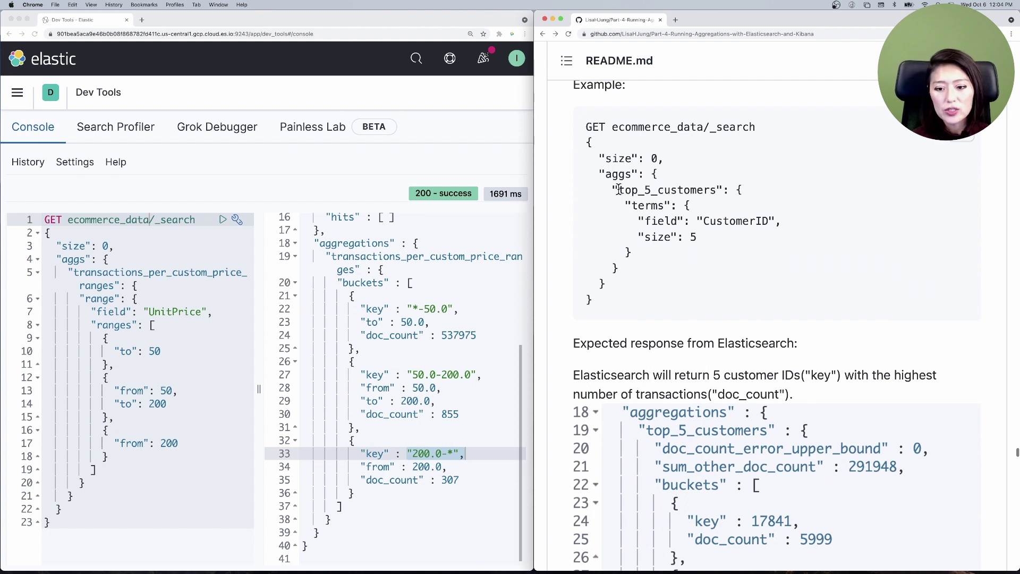
left_click_drag(618, 190, 722, 192)
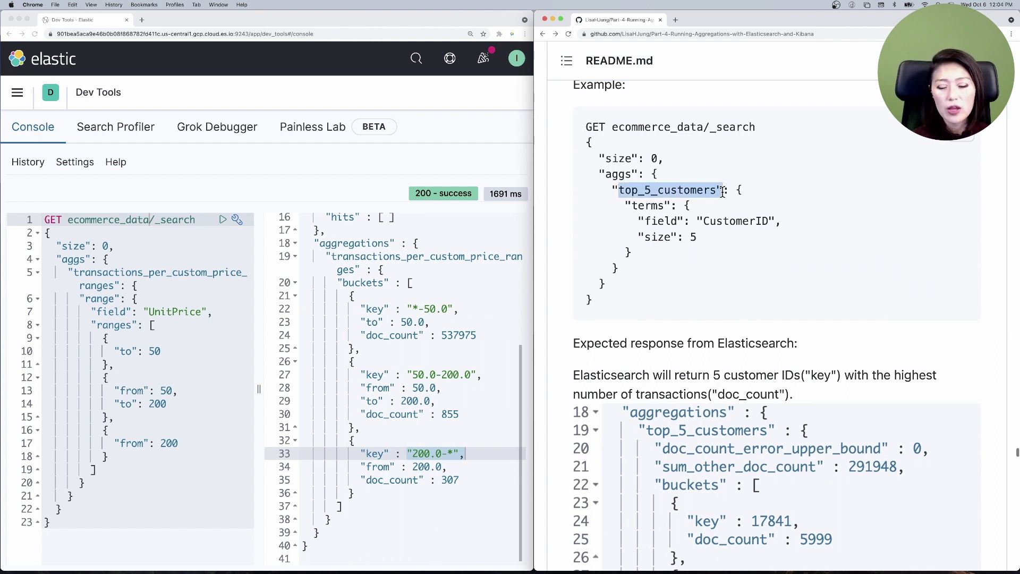
left_click_drag(625, 205, 774, 223)
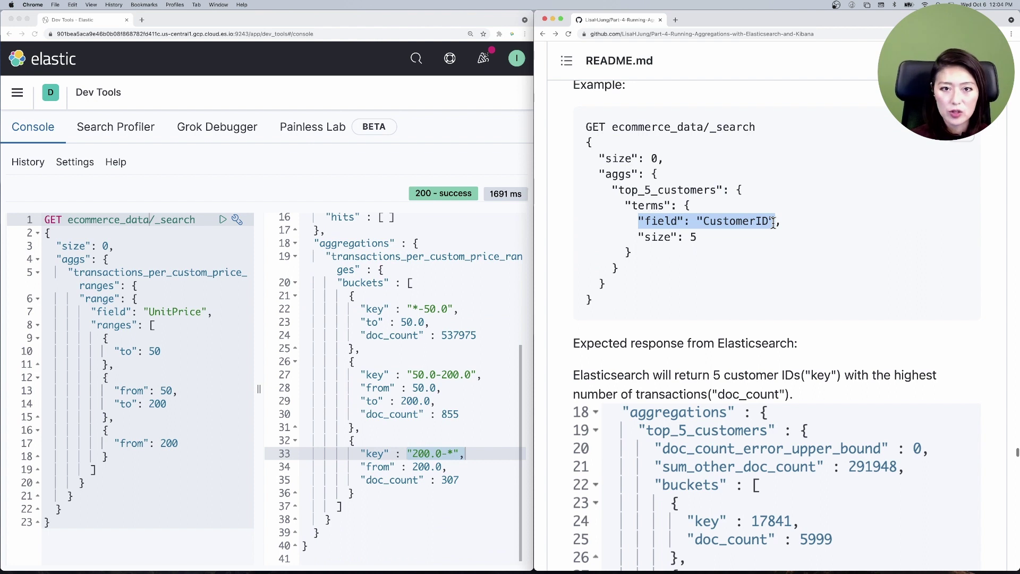
left_click_drag(638, 237, 727, 245)
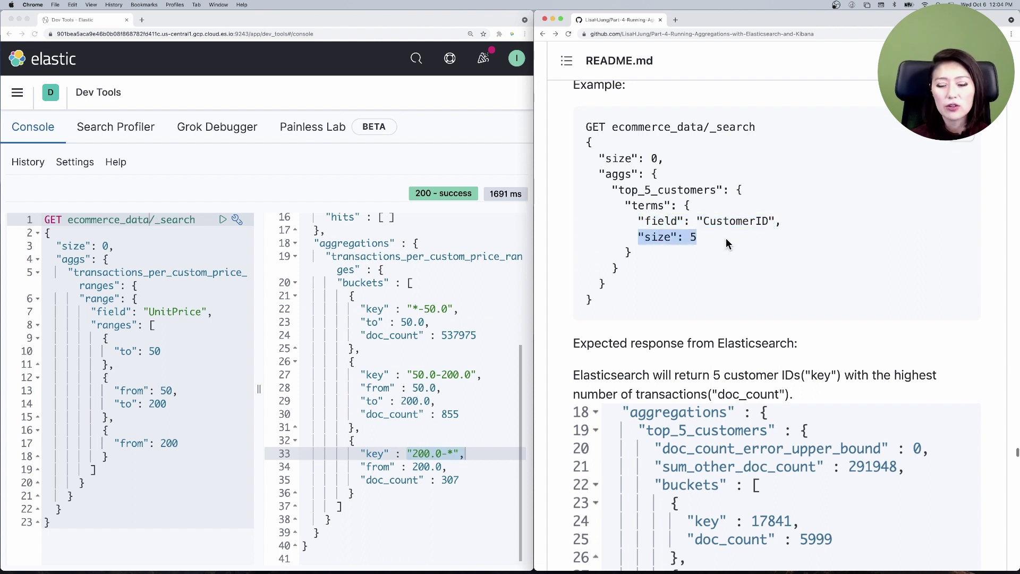
Replace the console request with the README's top_5_customers terms aggregation on CustomerID with size 5, and run it
left_click_drag(613, 312, 563, 123)
key("super+c")
left_click(63, 511)
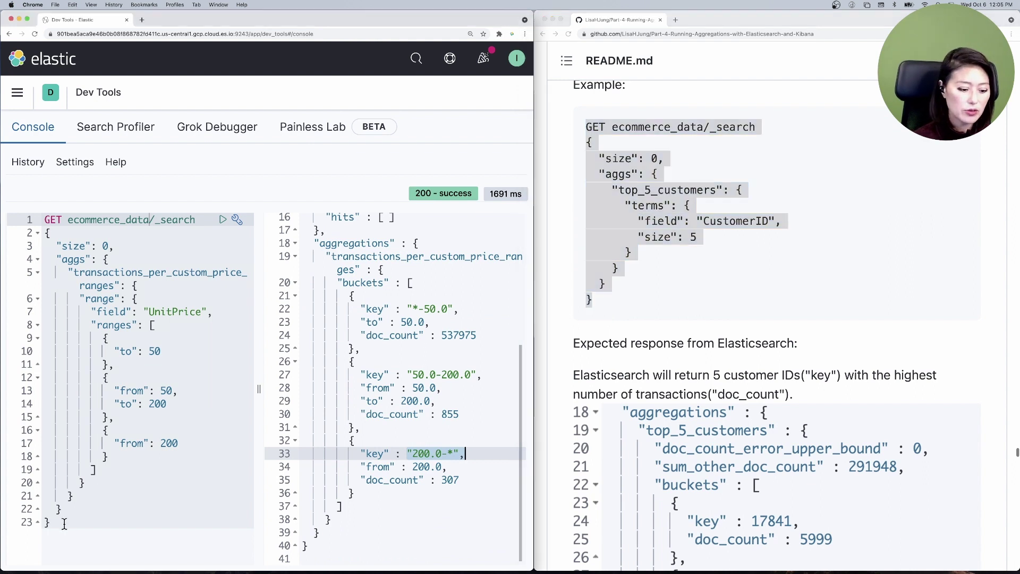
key("super+a")
key("super+v")
left_click(172, 219)
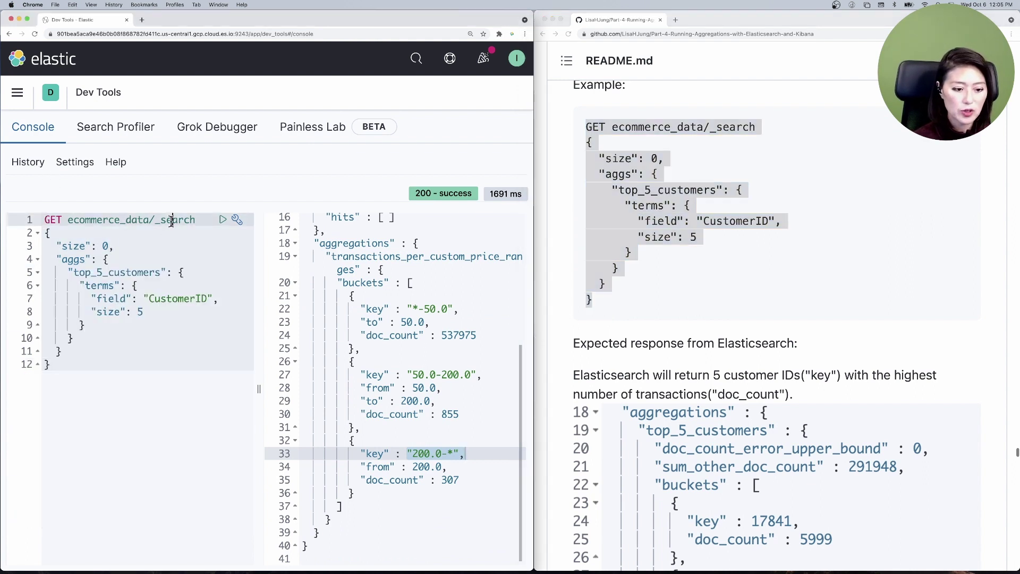
left_click(220, 222)
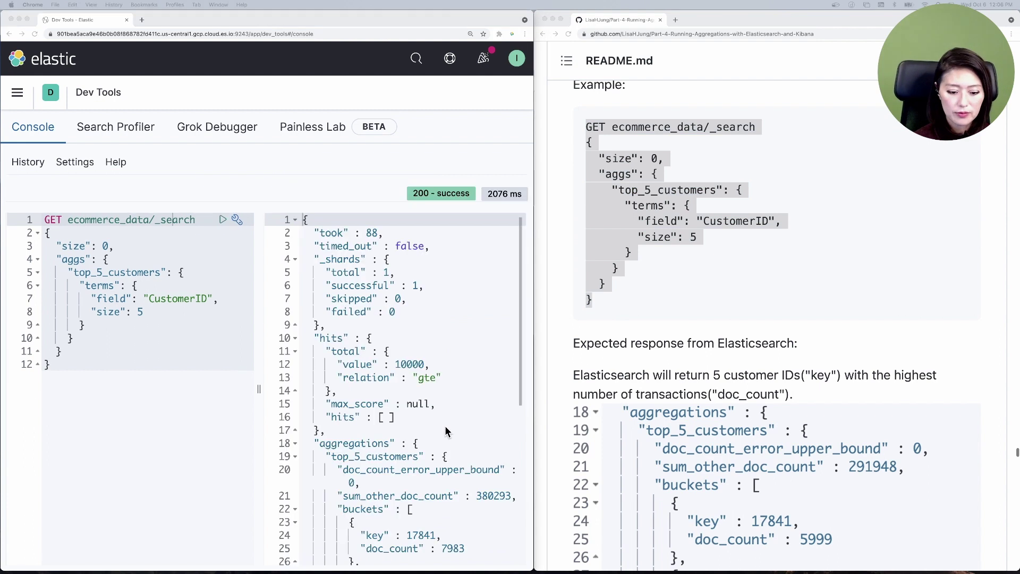
Check the first customer bucket's key and transaction count, and compare its count with the second bucket's
scroll(445, 432, "down", 5)
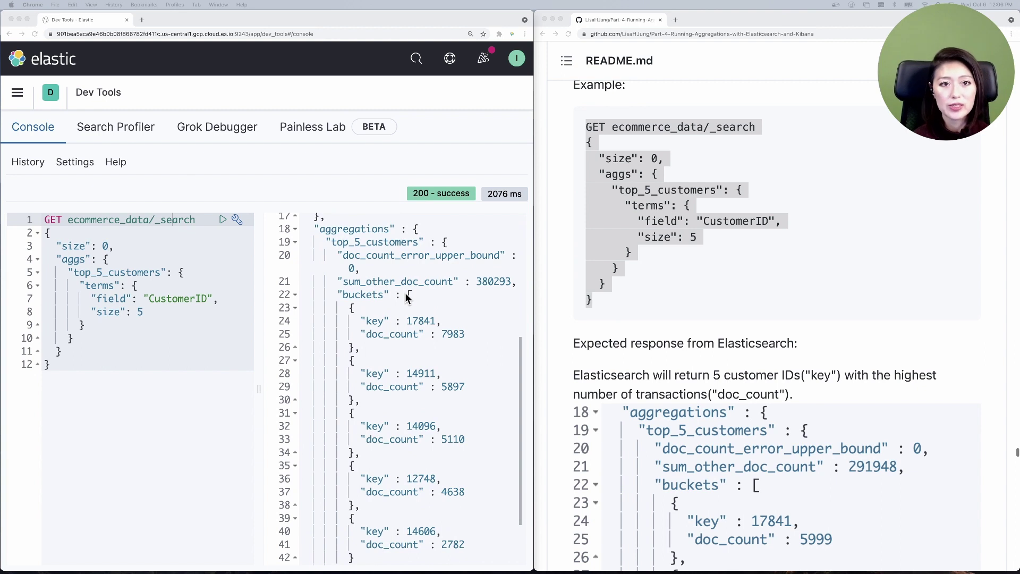
left_click_drag(361, 321, 451, 321)
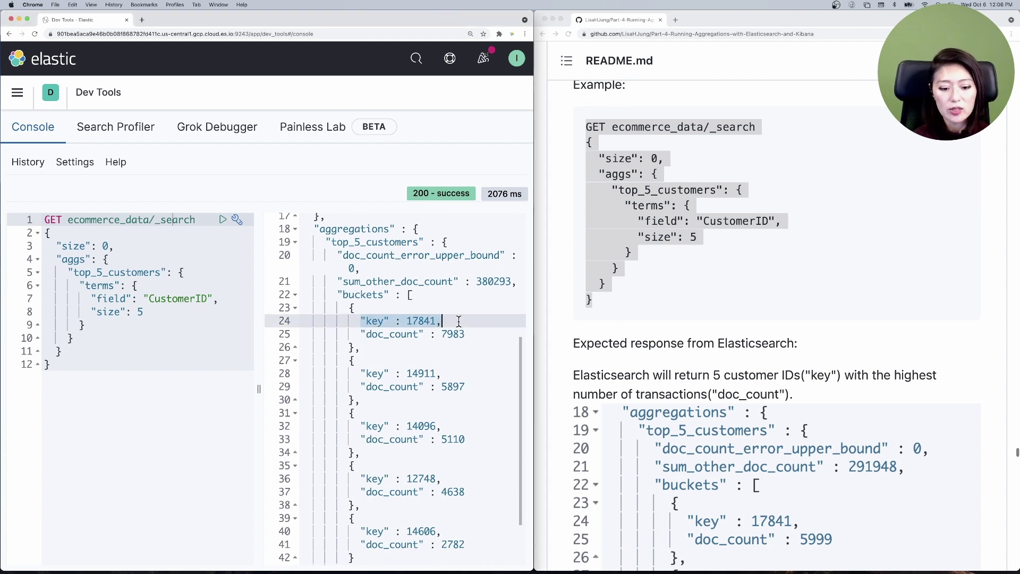
left_click_drag(361, 335, 479, 338)
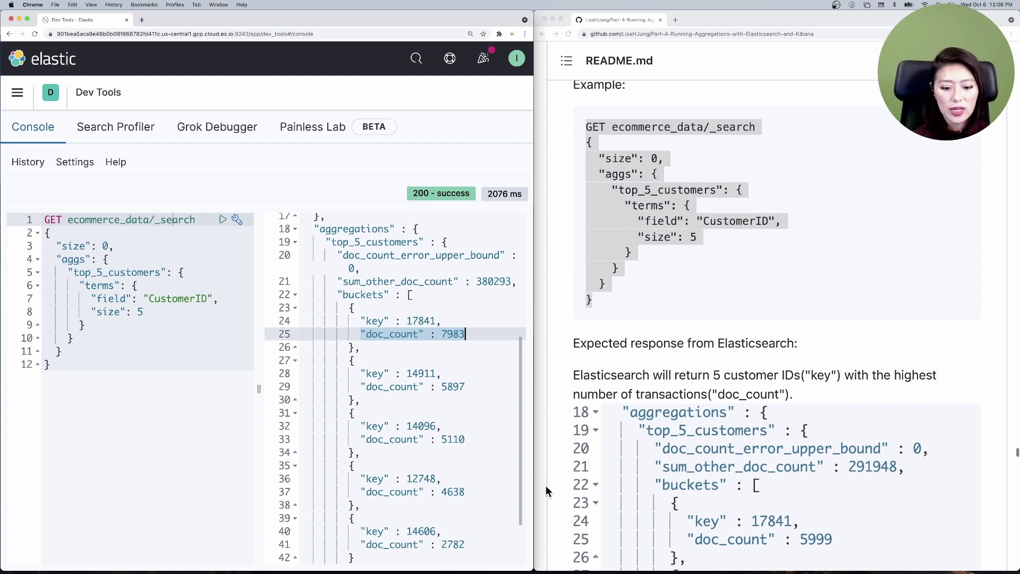
left_click(456, 360)
double_click(453, 334)
left_click_drag(440, 387, 479, 389)
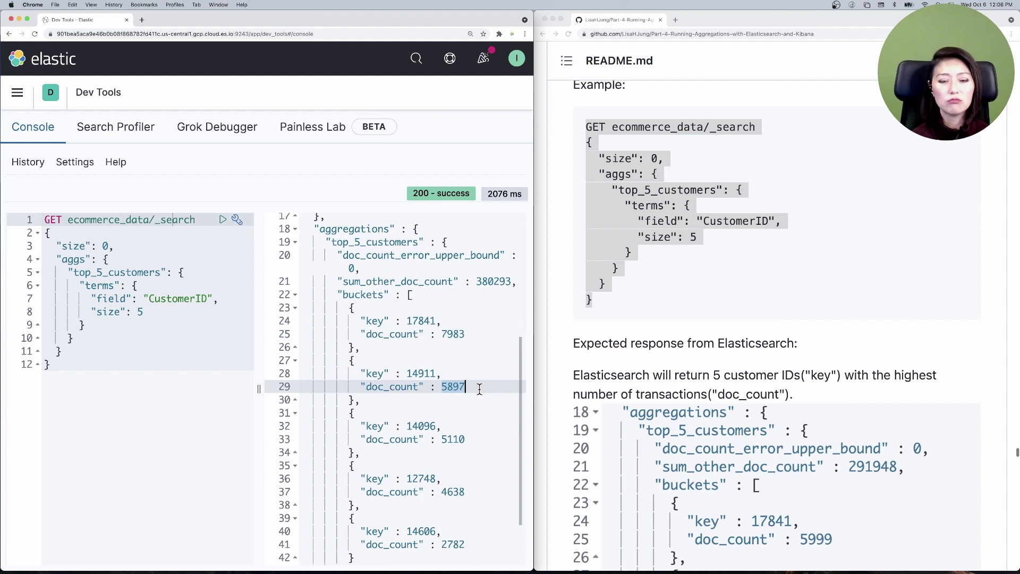
Read the README's "Bucket sorting for terms aggregation" section and examine the name, field, size and order settings in its example
scroll(677, 416, "down", 10)
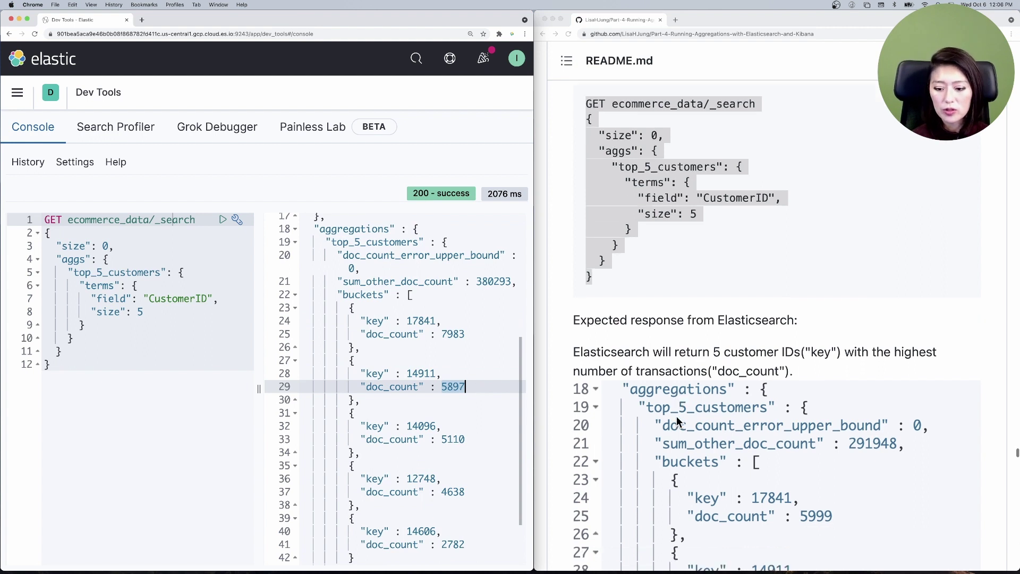
scroll(677, 420, "down", 5)
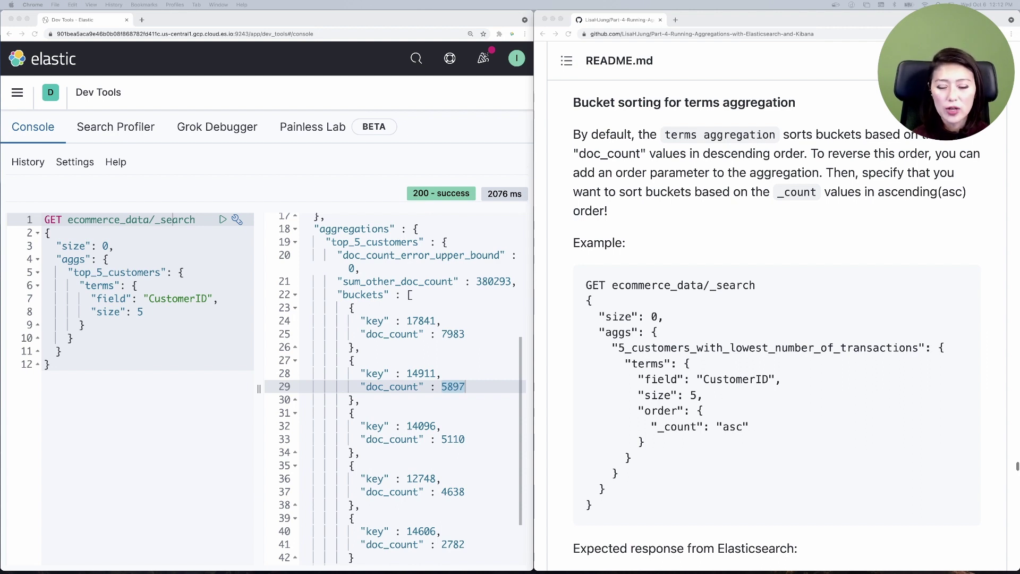
left_click(615, 348)
left_click_drag(616, 348, 859, 346)
left_click_drag(878, 347, 927, 347)
left_click_drag(630, 365, 779, 380)
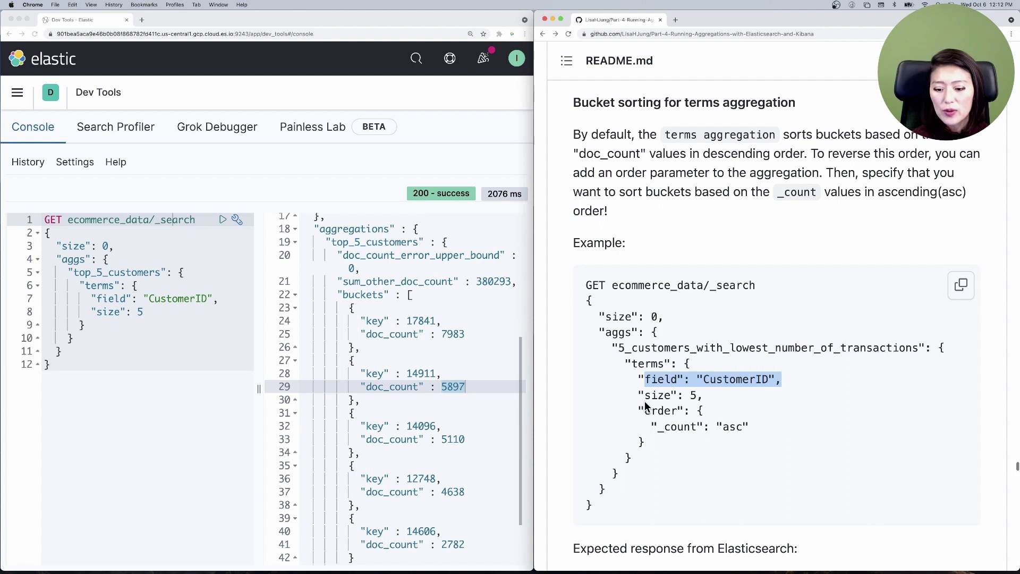
left_click_drag(639, 395, 710, 400)
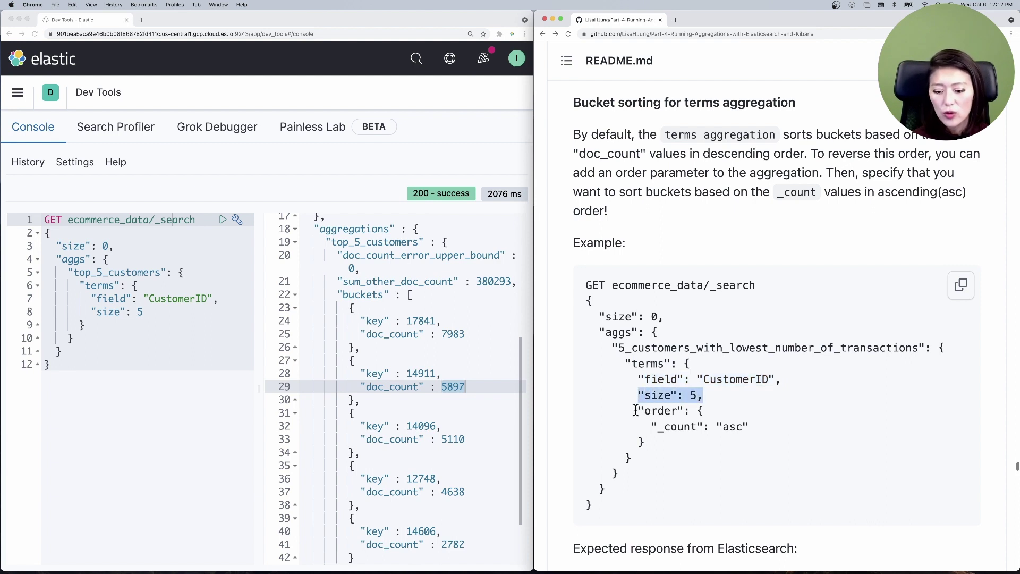
left_click_drag(635, 411, 691, 410)
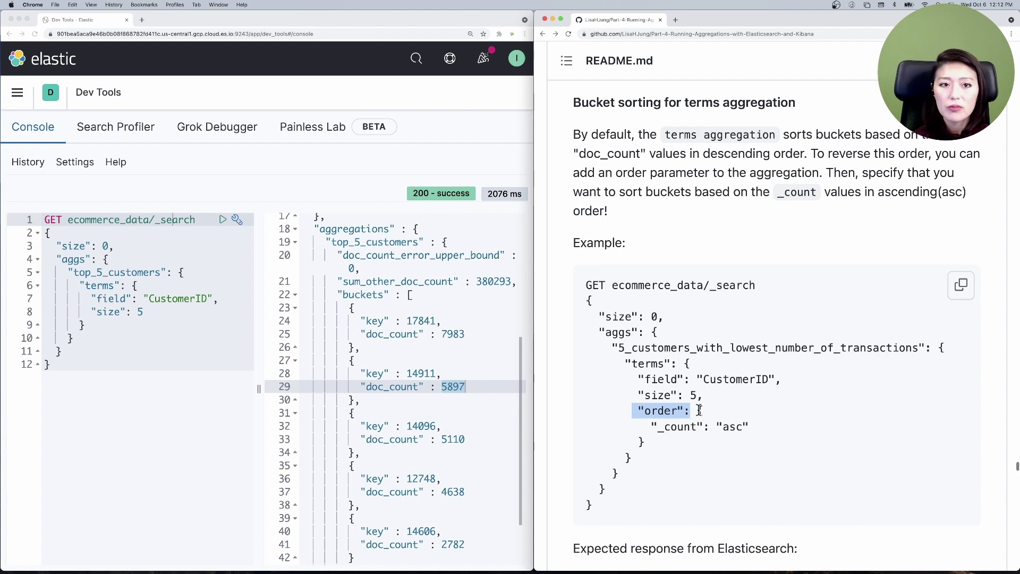
left_click_drag(651, 427, 706, 428)
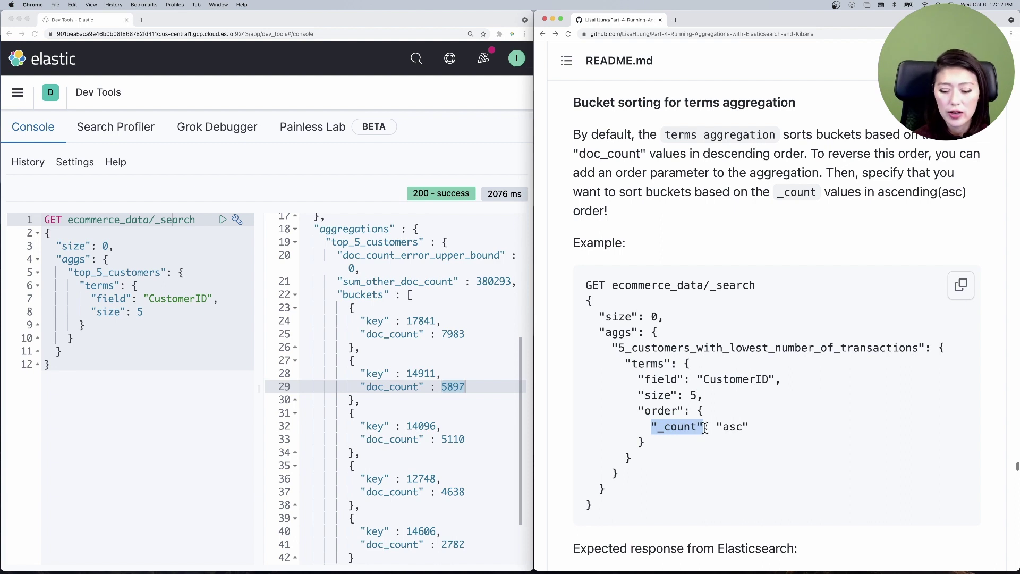
left_click_drag(715, 427, 765, 433)
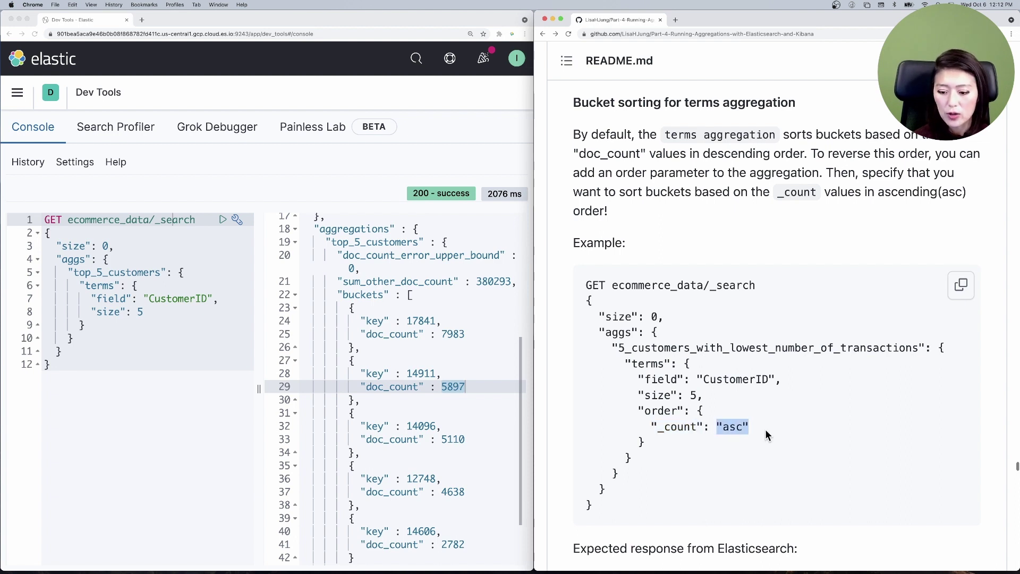
Replace the console request with the README's 5_customers_with_lowest_number_of_transactions terms aggregation on CustomerID, size 5, ordered by _count "asc", and run it
left_click(643, 497)
left_click_drag(597, 511, 557, 281)
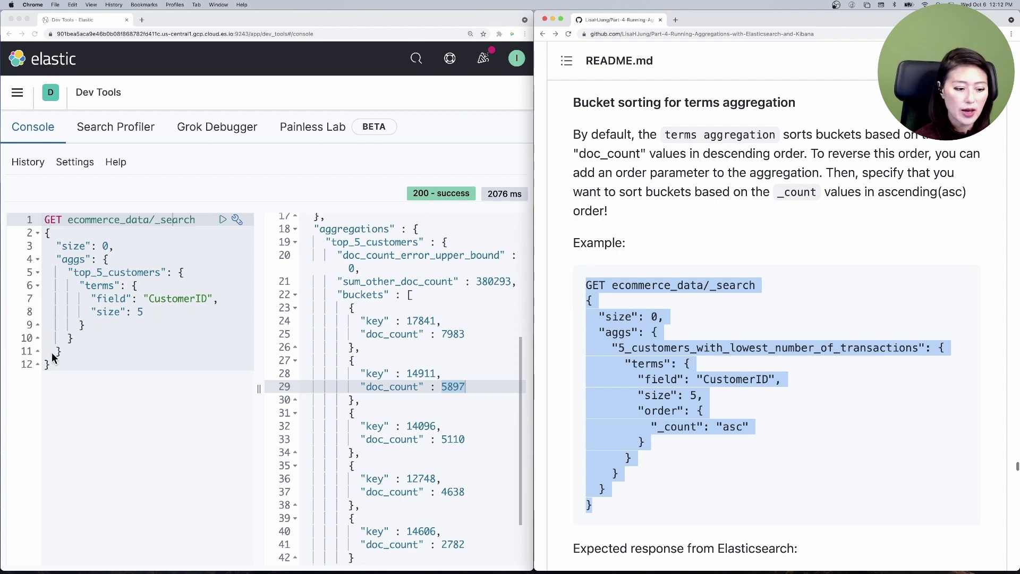
left_click(62, 371)
key("super+a")
key("super+v")
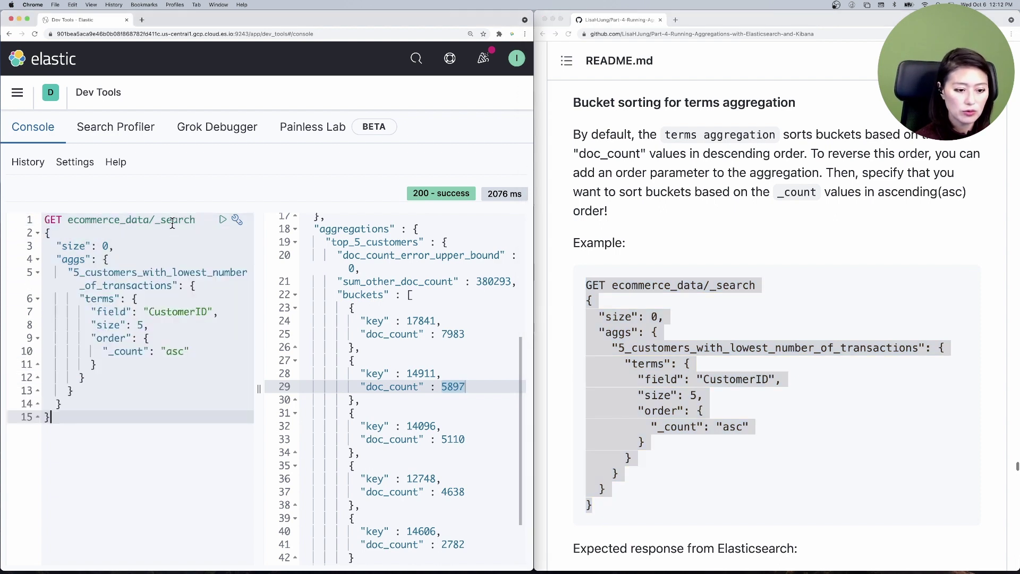
left_click(222, 220)
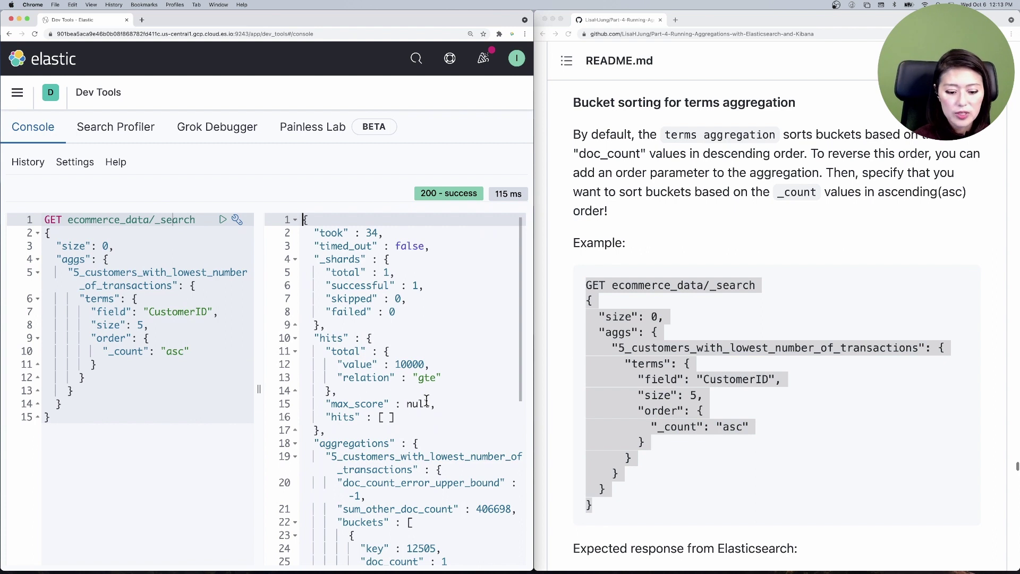
Examine the customer buckets in the response, starting with the first bucket's key
scroll(426, 399, "down", 10)
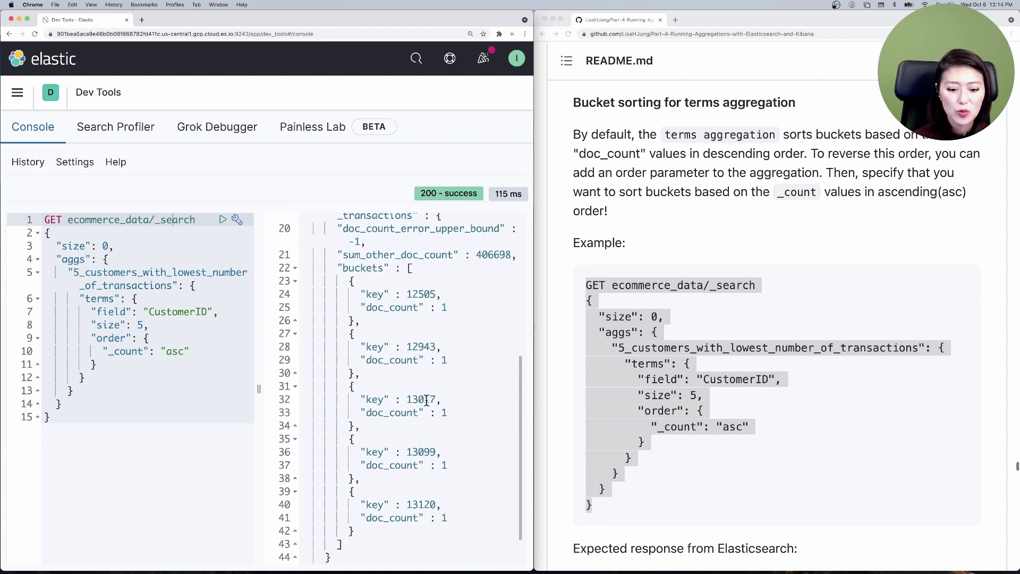
left_click_drag(366, 274, 442, 274)
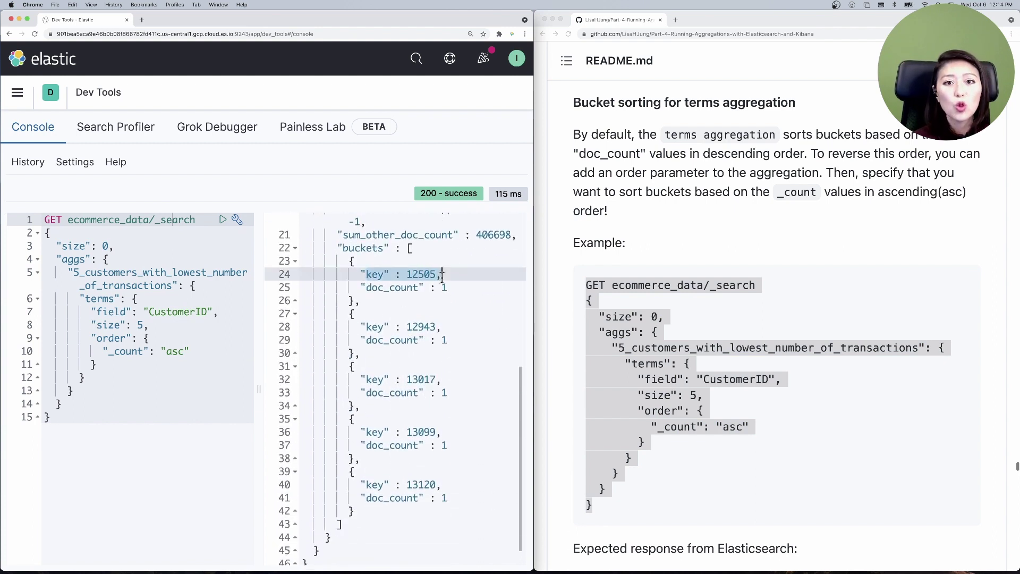